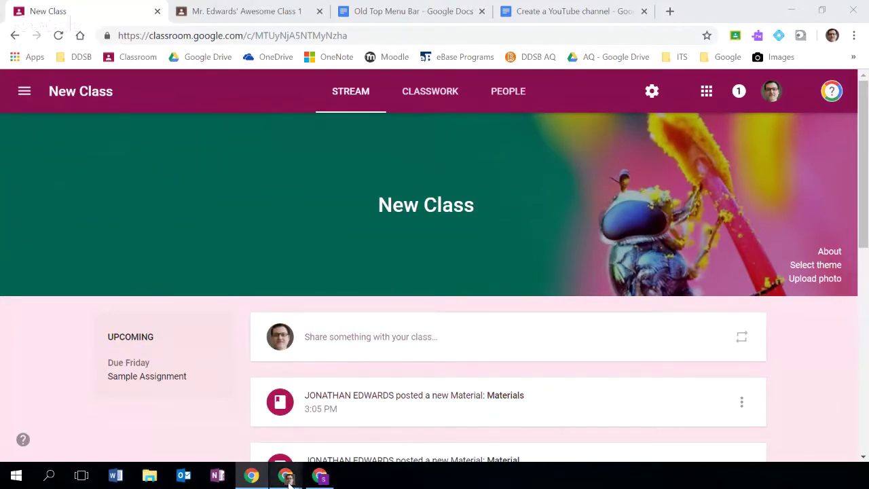
- Bring up the BYTEsized PD livestream window, then hide it to get back to Classroom
mouse_move(288, 477)
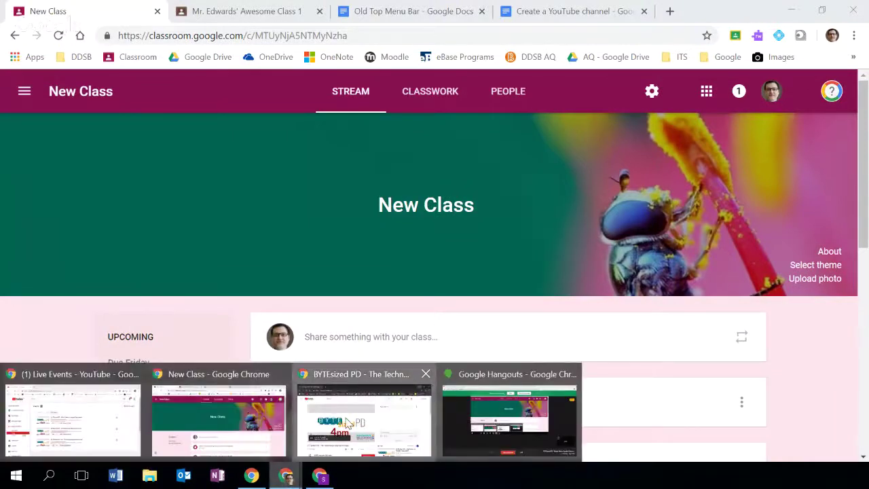
left_click(305, 425)
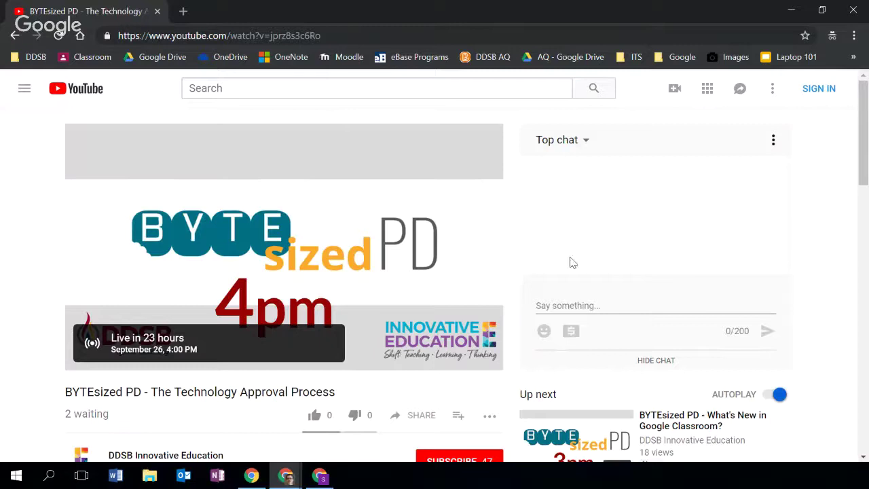
mouse_move(557, 295)
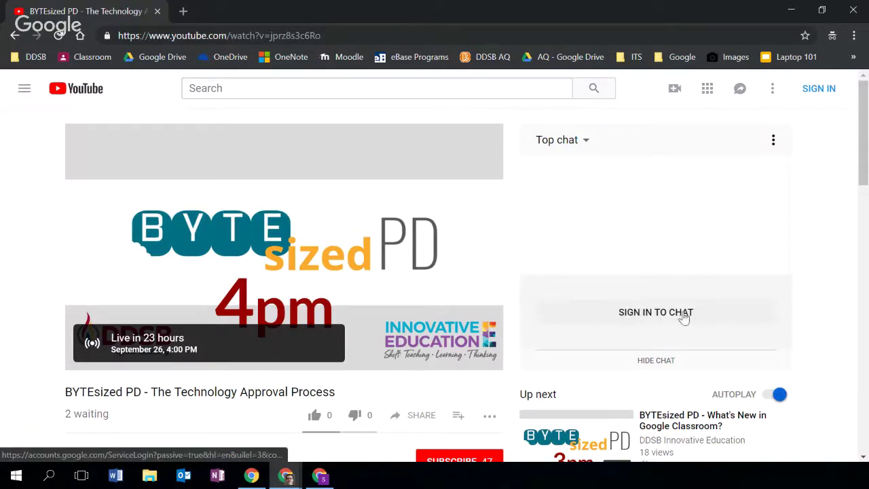
left_click(791, 10)
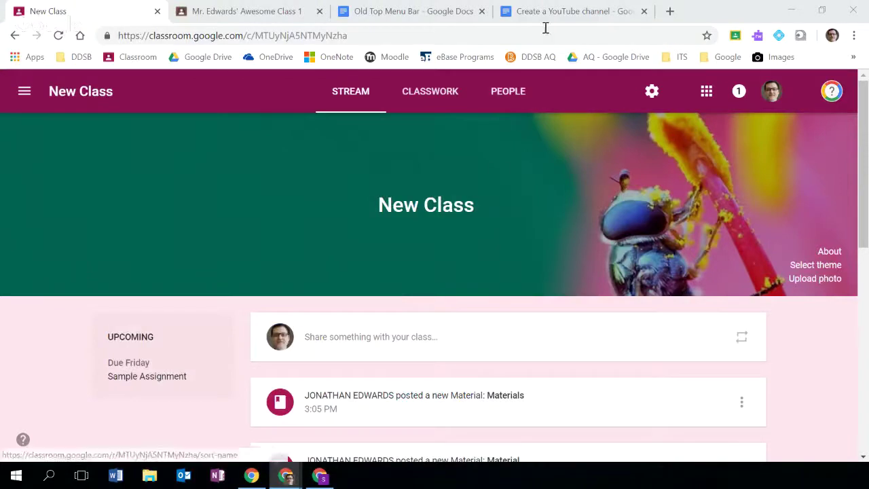
- Read through the YouTube channel verification guide, then return to the New Class stream
left_click(547, 16)
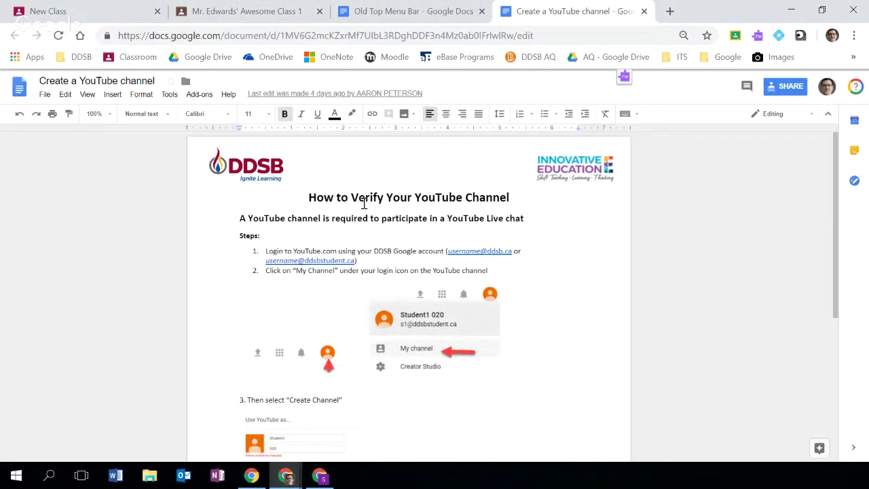
scroll(364, 218, "down", 1)
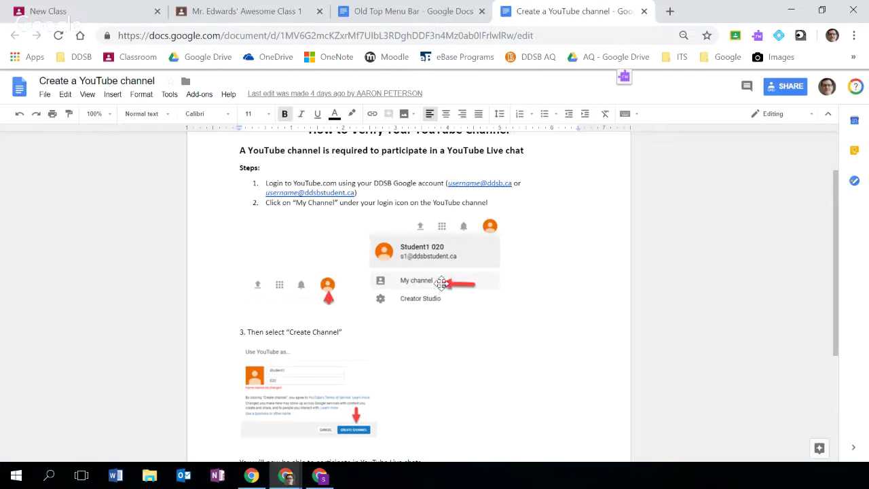
scroll(435, 284, "down", 1)
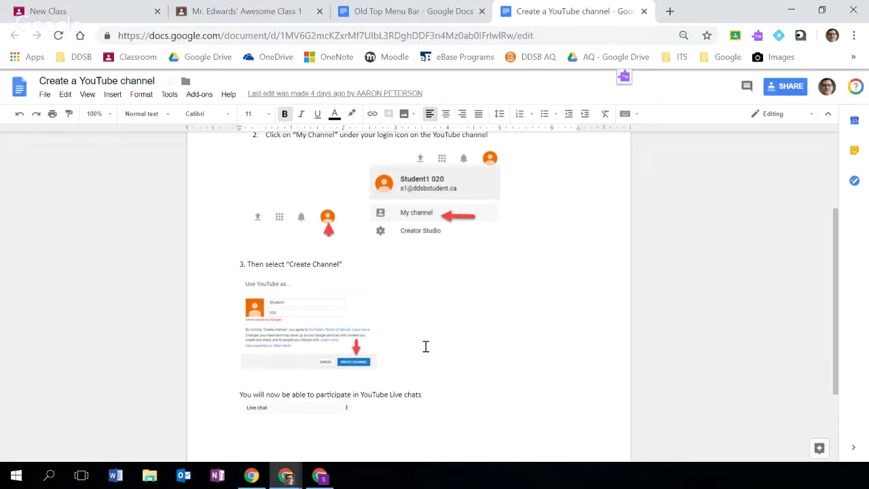
scroll(424, 345, "up", 4)
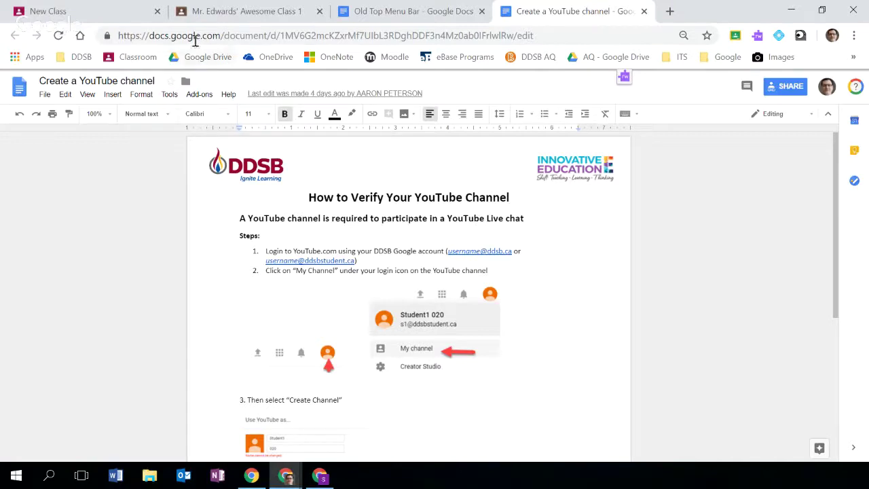
left_click(84, 12)
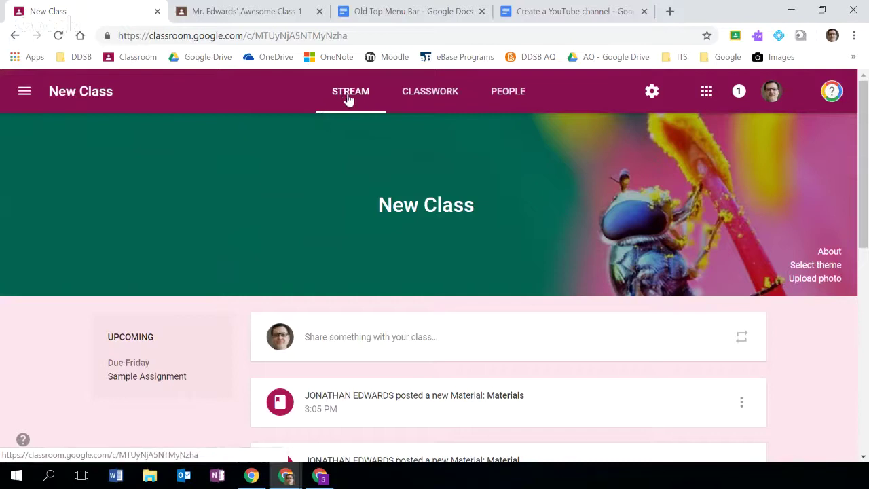
- Compare the old and new top menu bars, then switch to the older class's stream
left_click(400, 12)
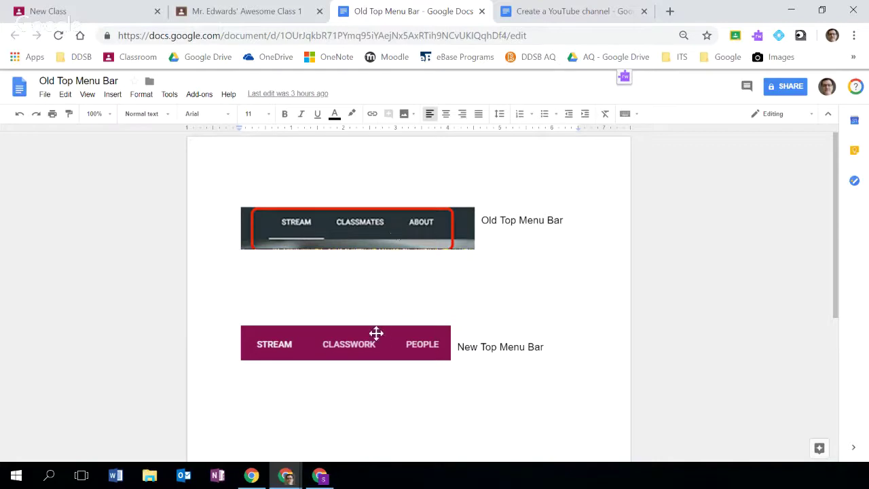
left_click(106, 13)
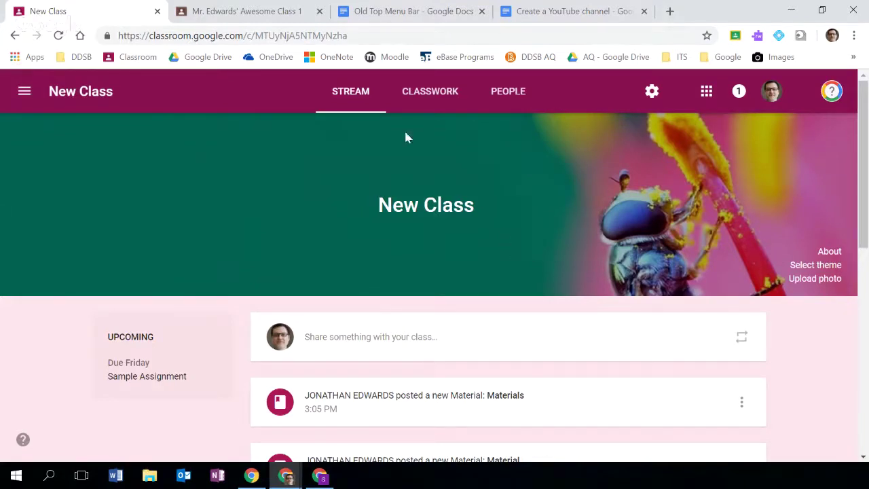
scroll(380, 203, "down", 1)
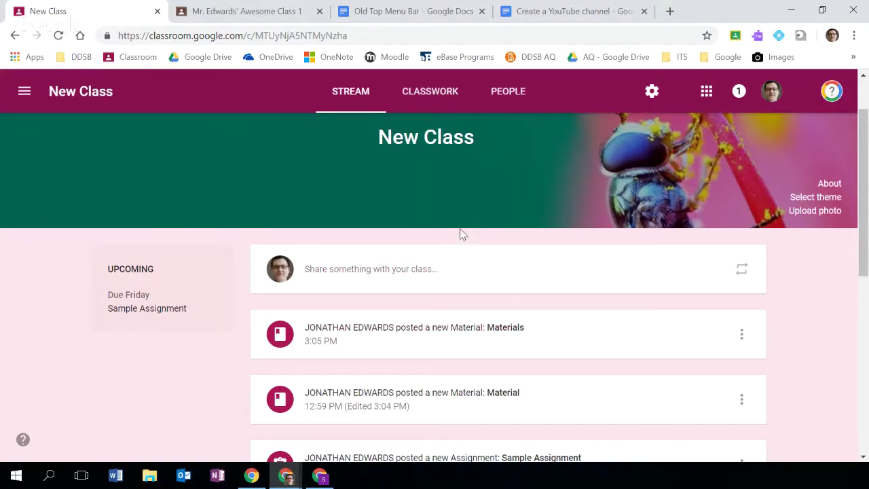
scroll(449, 236, "down", 2)
scroll(378, 246, "up", 3)
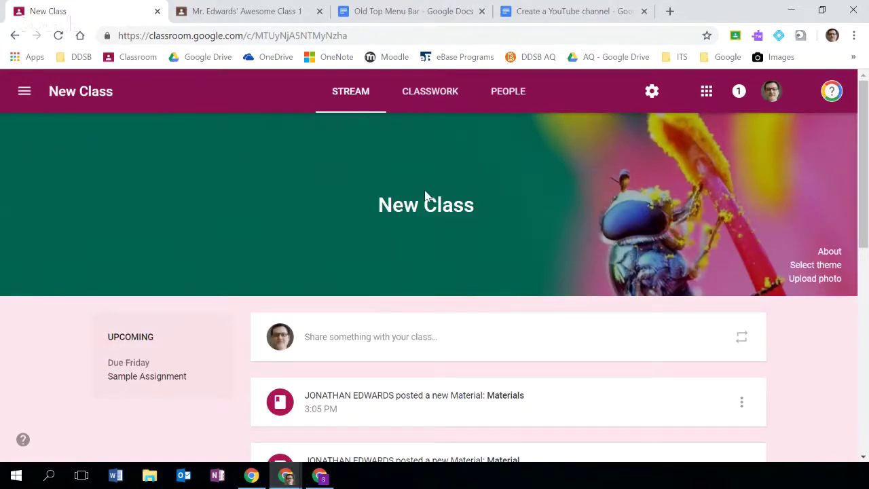
left_click(228, 10)
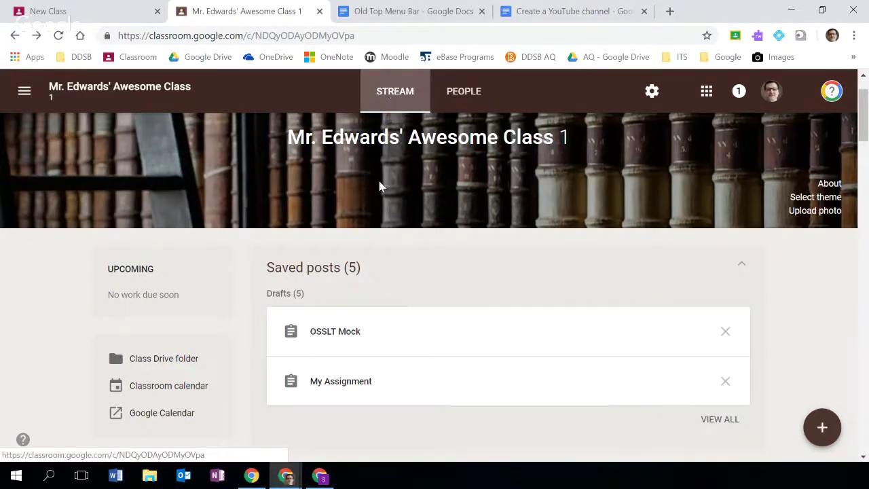
- In New Class, show the help menu with its Remove Classwork page option
mouse_move(822, 429)
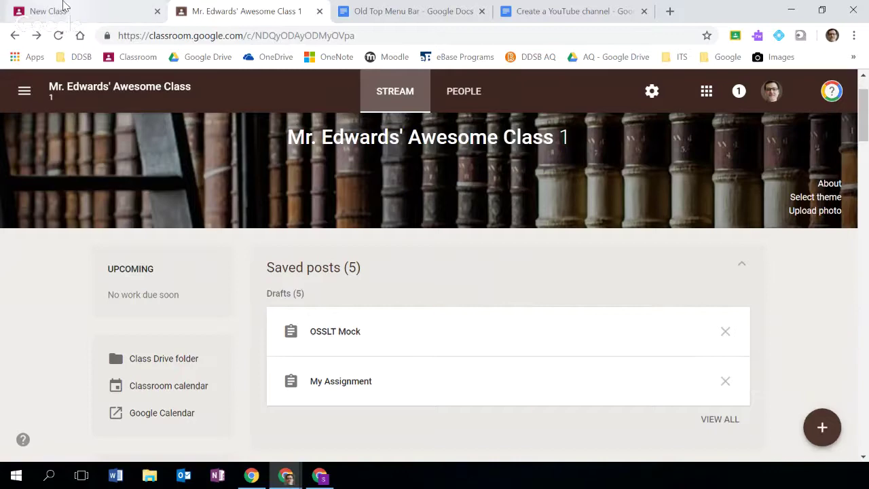
left_click(65, 7)
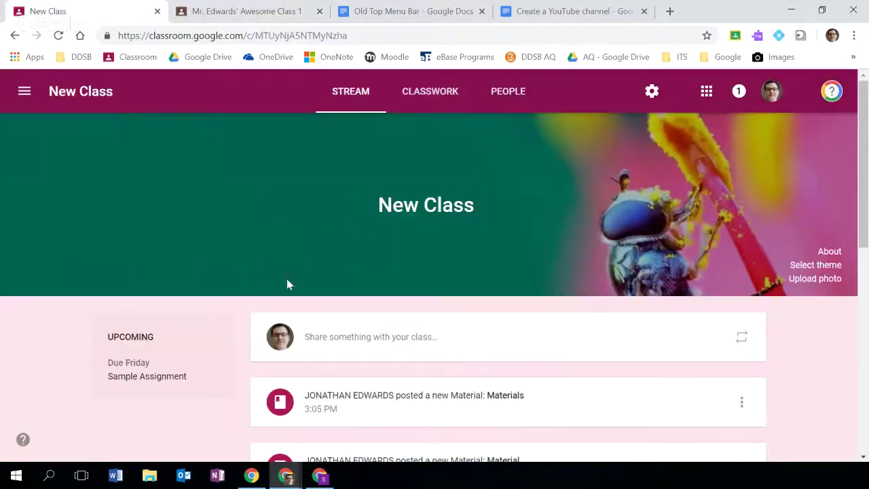
left_click(24, 440)
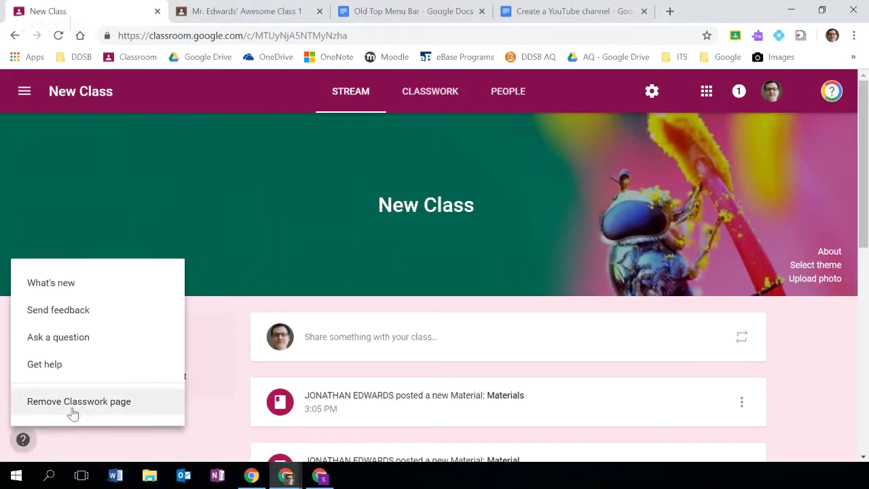
- In the older class, show the help menu's Add Classwork page option, then dismiss it in New Class
left_click(221, 12)
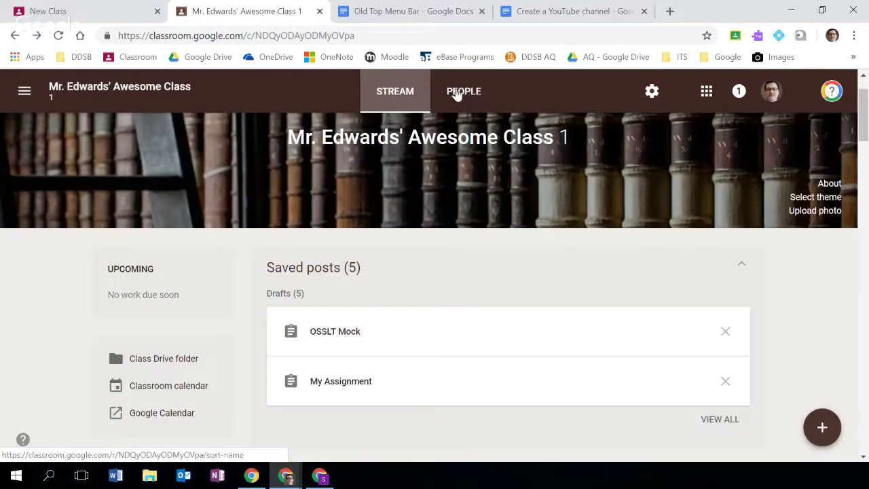
mouse_move(822, 425)
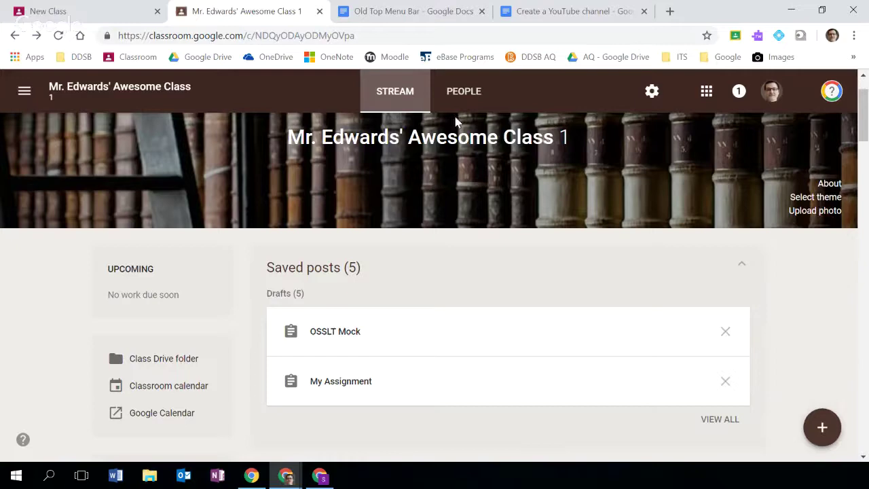
left_click(58, 10)
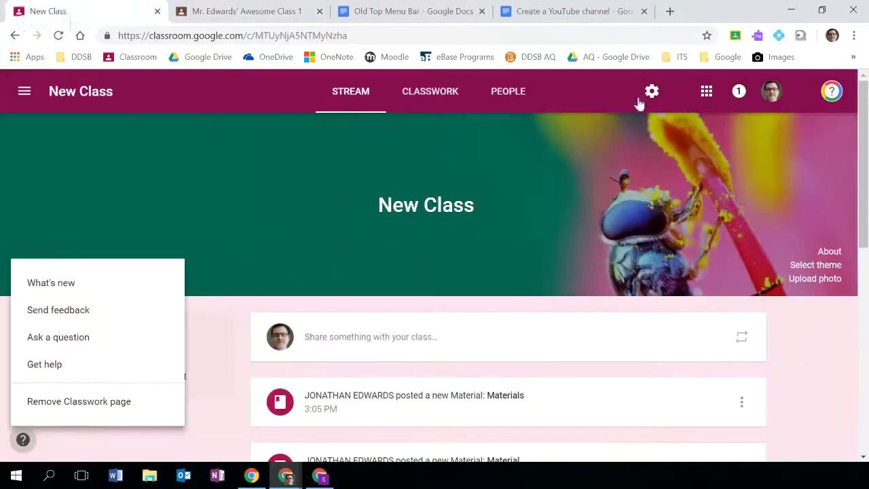
left_click(212, 12)
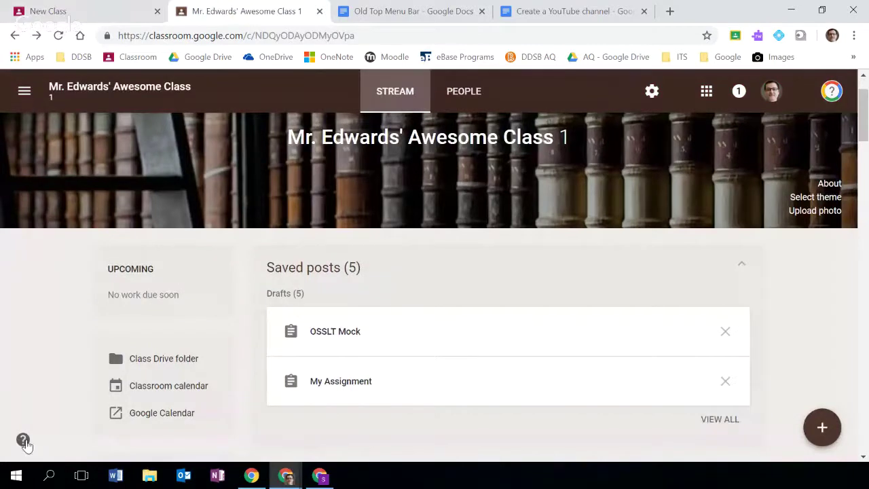
left_click(24, 441)
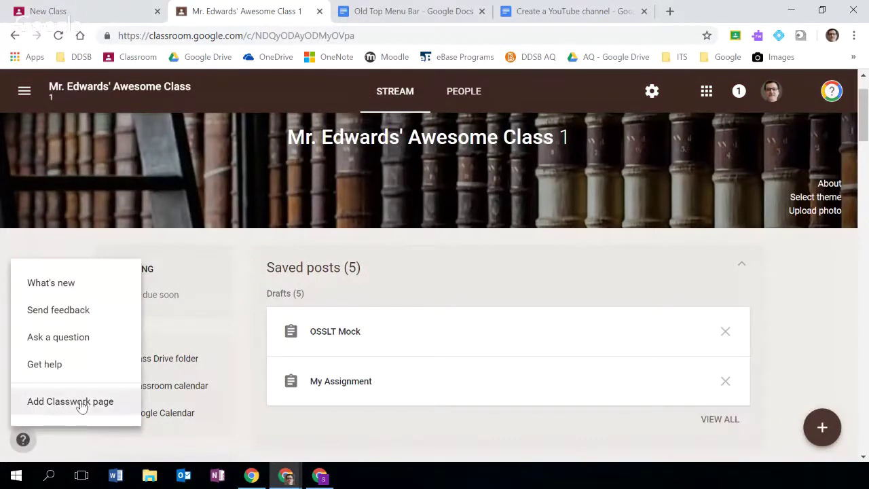
left_click(112, 11)
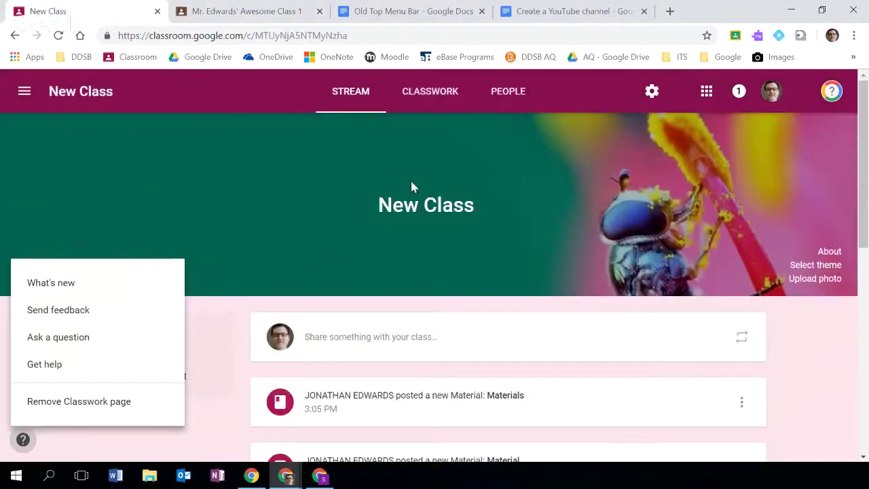
left_click(274, 204)
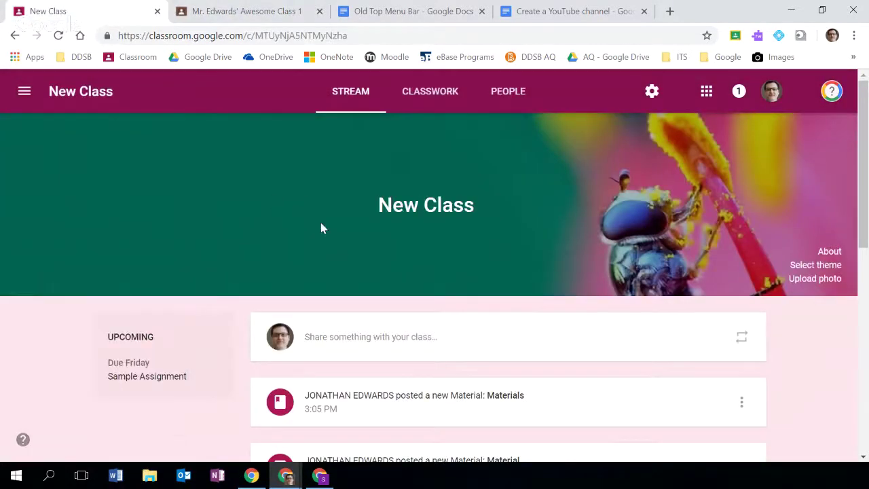
- On the New Class Classwork page, preview the kinds of classwork that can be created
left_click(430, 95)
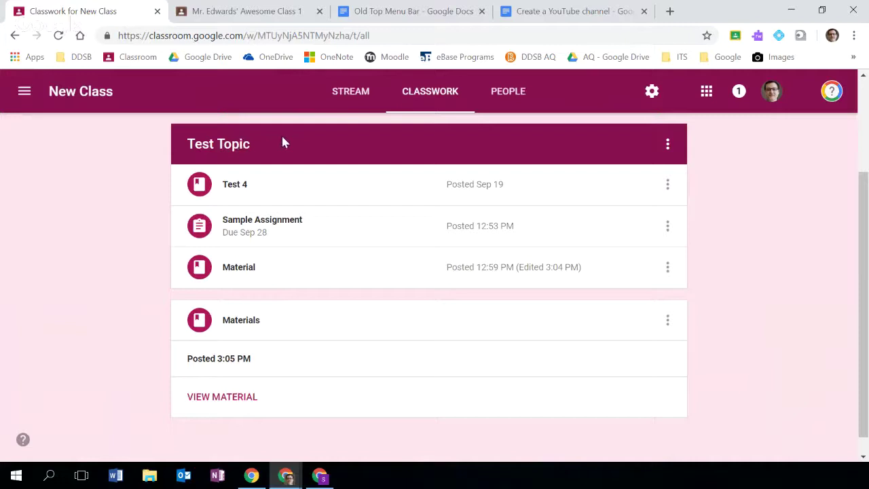
scroll(234, 142, "up", 2)
left_click(224, 139)
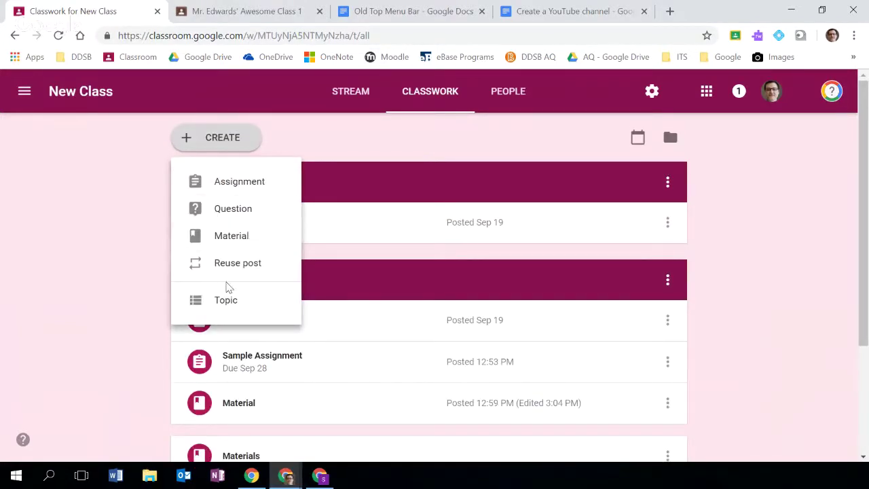
left_click(424, 143)
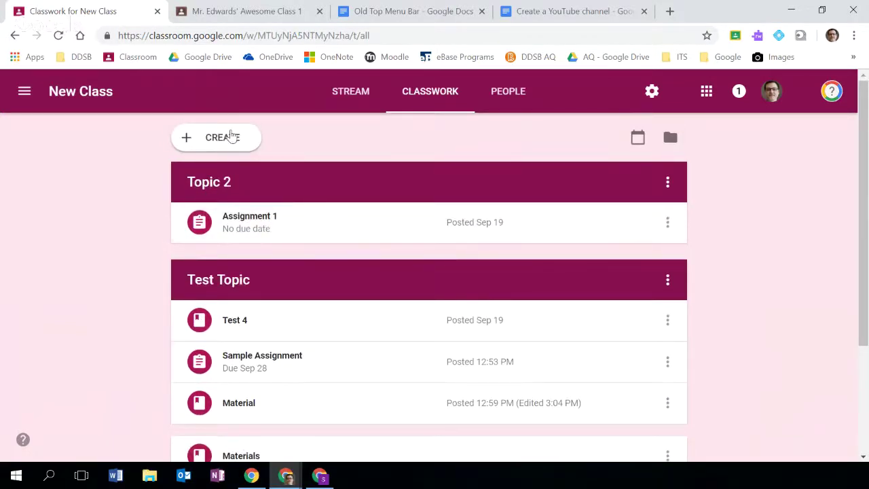
left_click(231, 137)
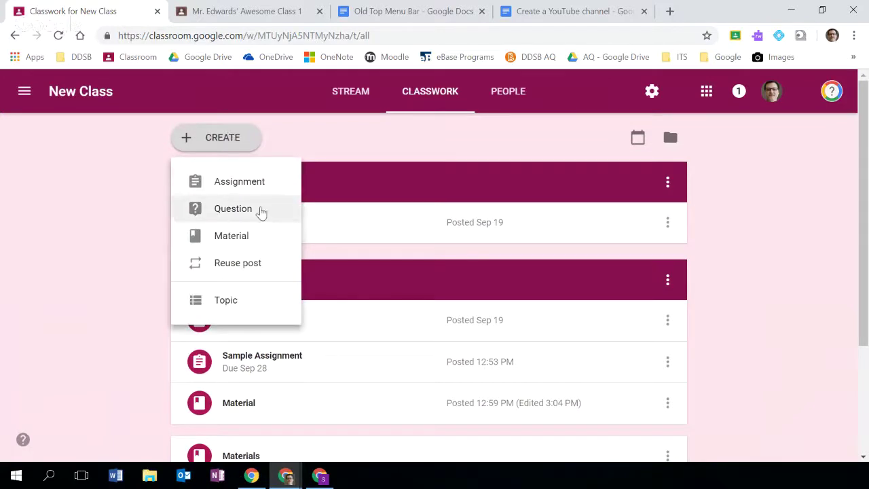
left_click(425, 153)
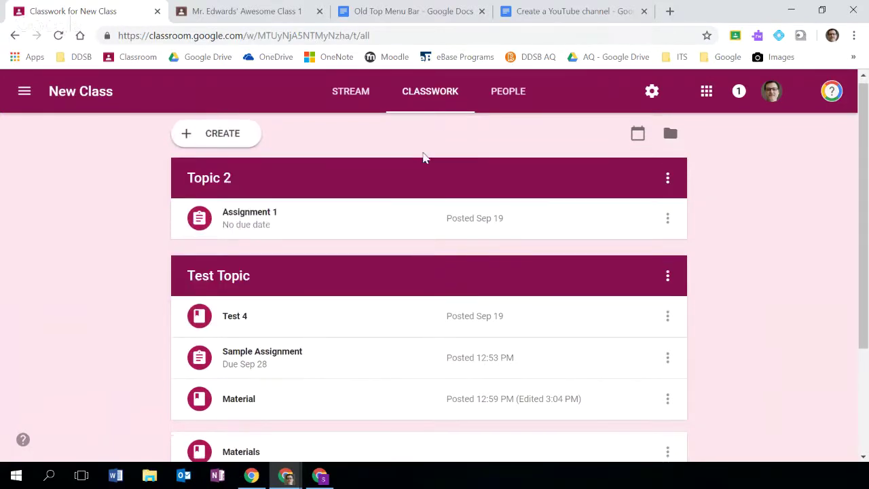
scroll(424, 157, "down", 1)
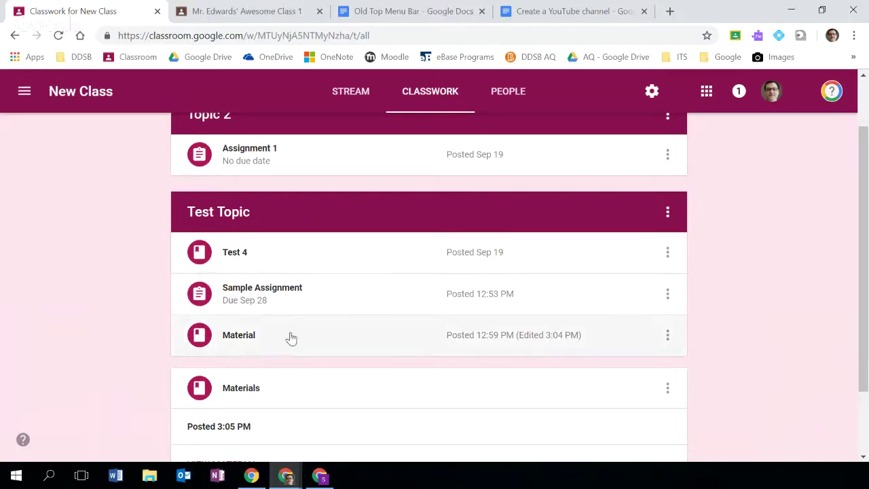
- Expand Test 4 and Sample Assignment to preview their details and submission counts
left_click(234, 256)
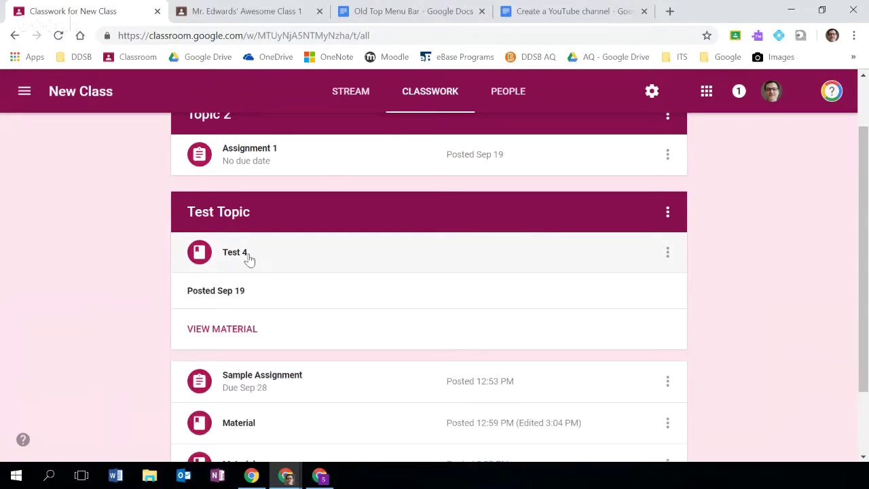
left_click(243, 252)
left_click(258, 295)
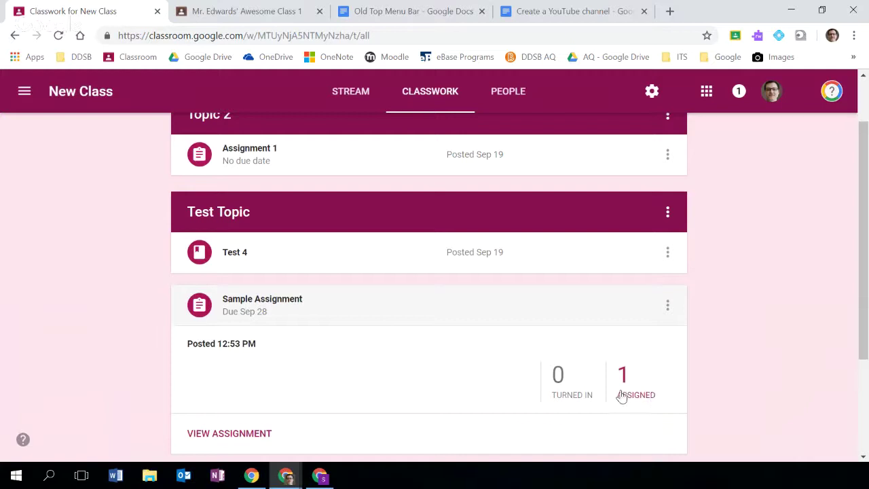
left_click(296, 304)
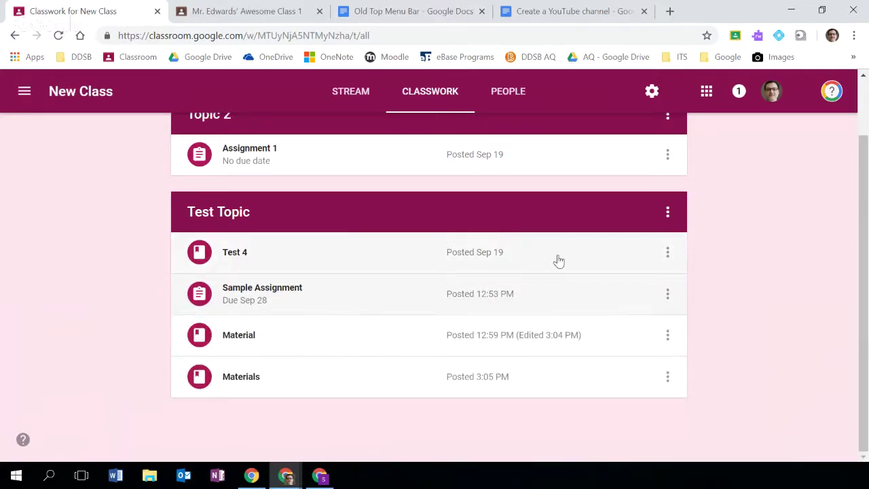
- Move Materials above Material in Test Topic, then move Test Topic above Topic 2
left_click(667, 376)
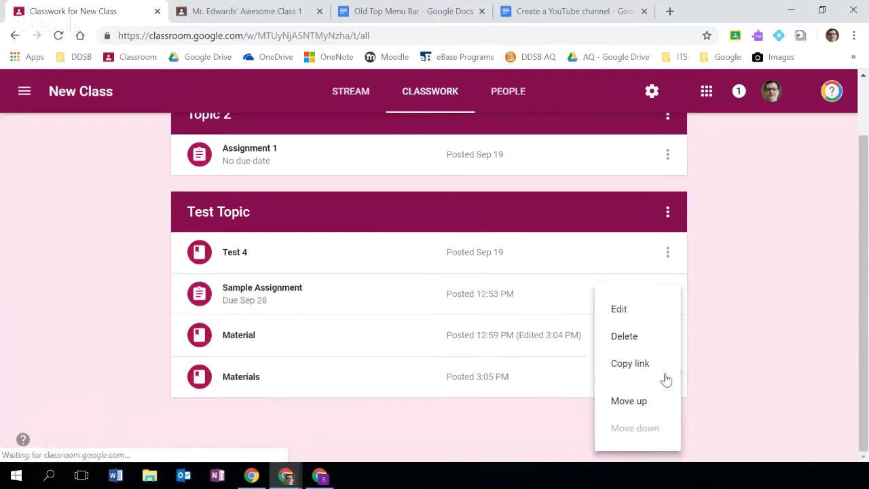
left_click(632, 403)
scroll(269, 233, "up", 1)
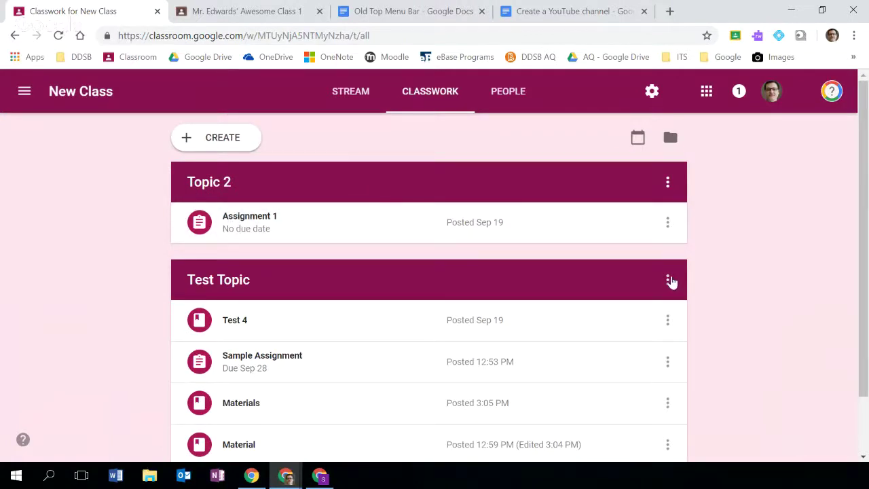
left_click(667, 279)
left_click(652, 399)
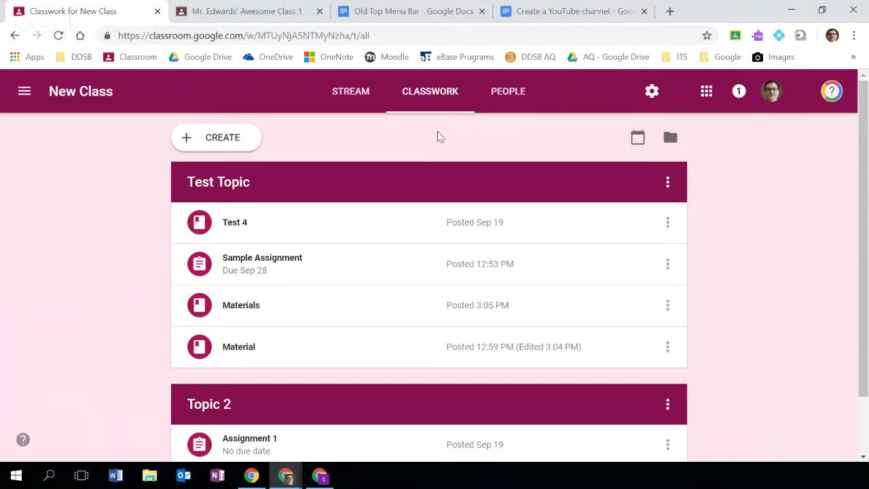
scroll(411, 233, "down", 1)
scroll(448, 224, "up", 1)
- Create a new material titled Materials Post 1 and post it to the class
left_click(226, 136)
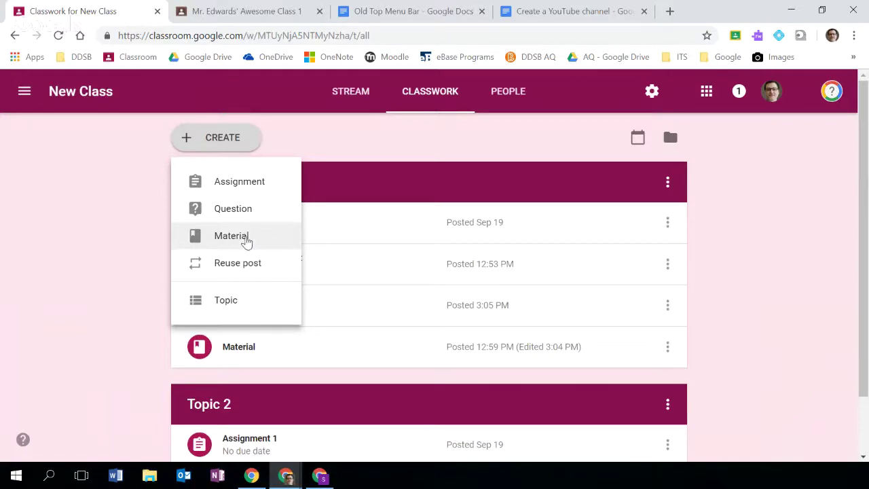
left_click(243, 242)
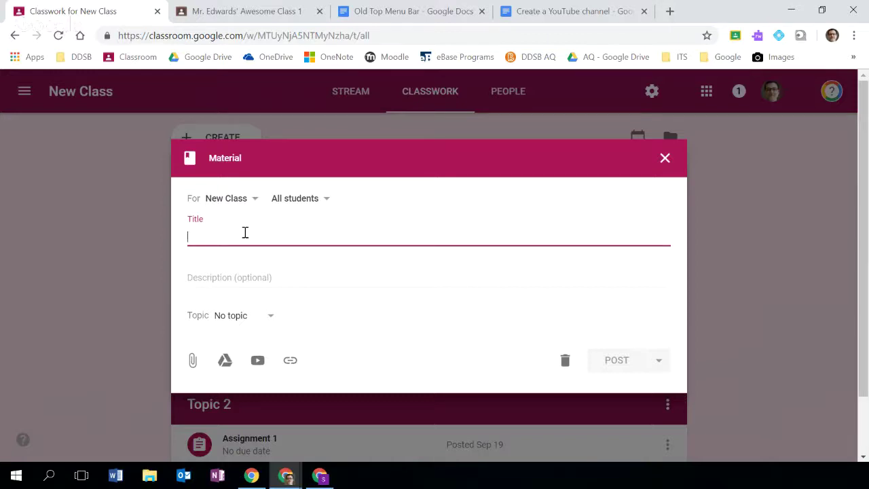
type("Materials Post 1")
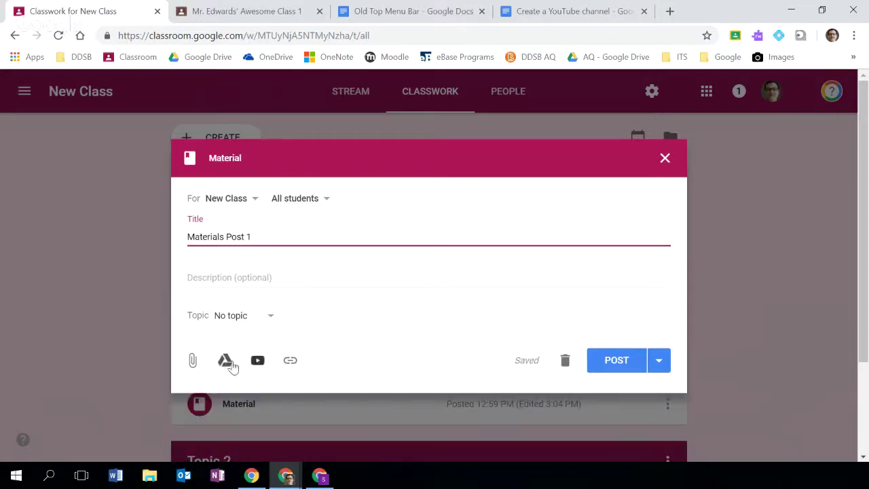
left_click(290, 361)
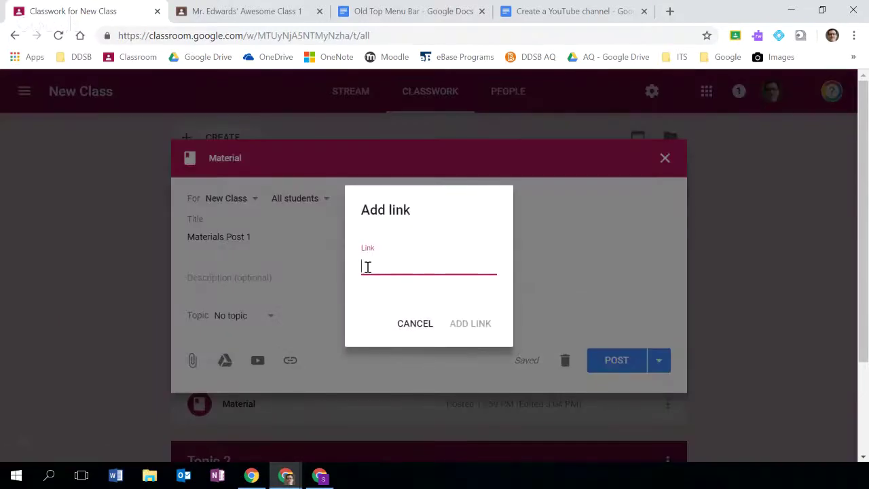
left_click(412, 324)
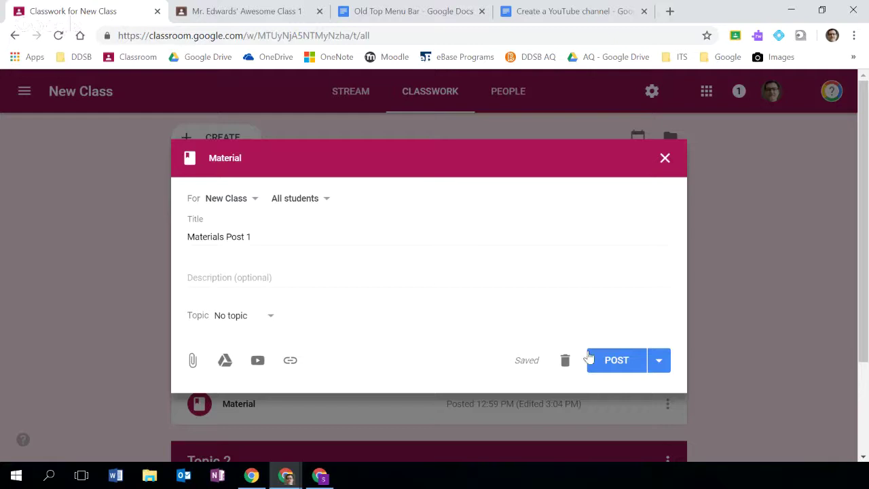
left_click(659, 361)
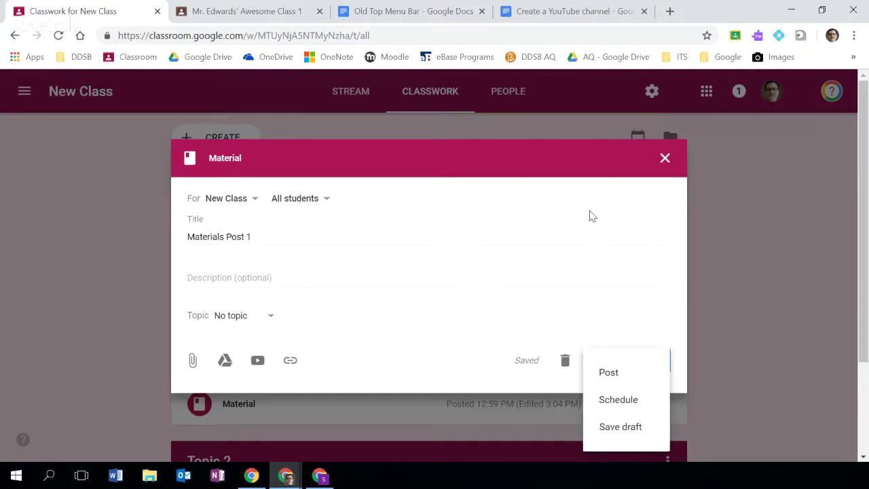
left_click(574, 196)
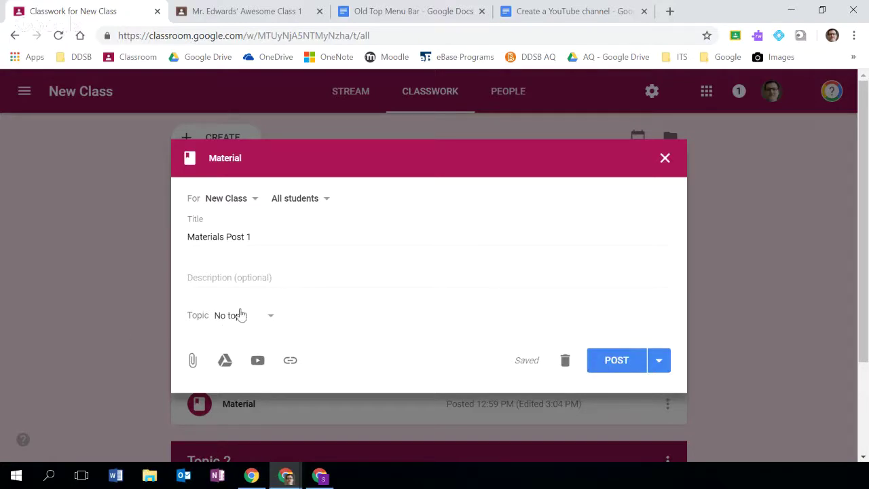
left_click(612, 355)
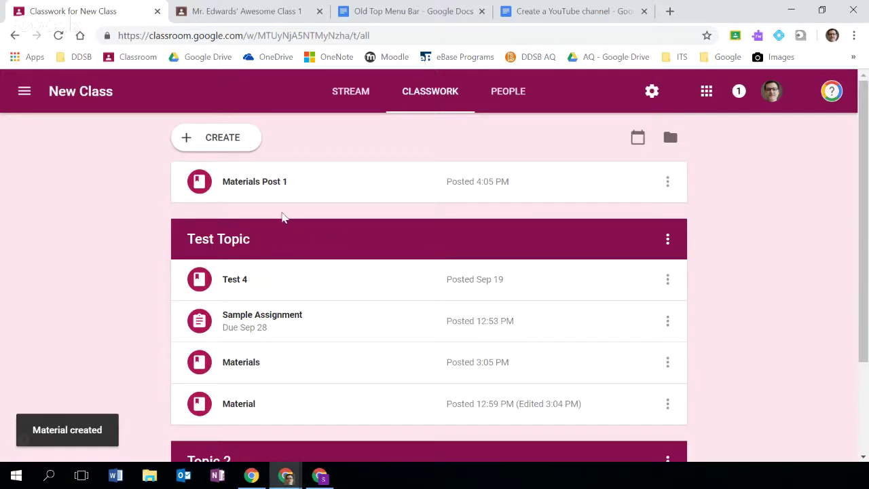
- Edit Materials Post 1 to file it under Test Topic
left_click(667, 181)
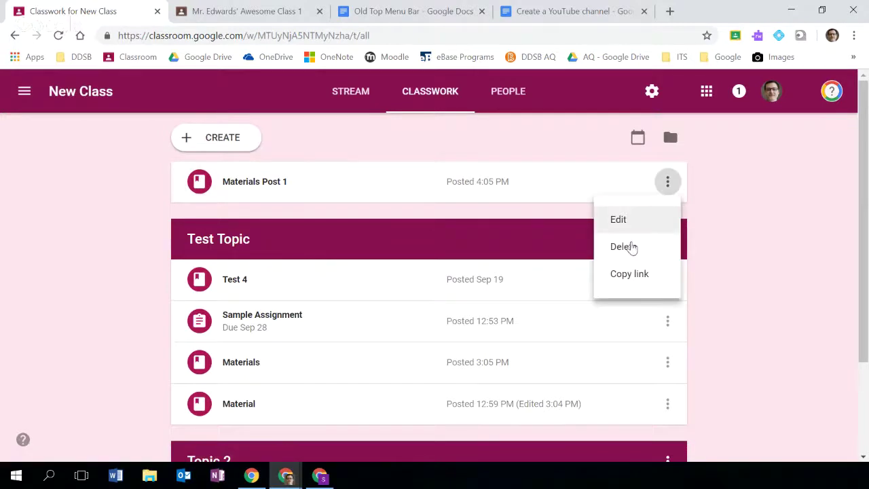
left_click(617, 221)
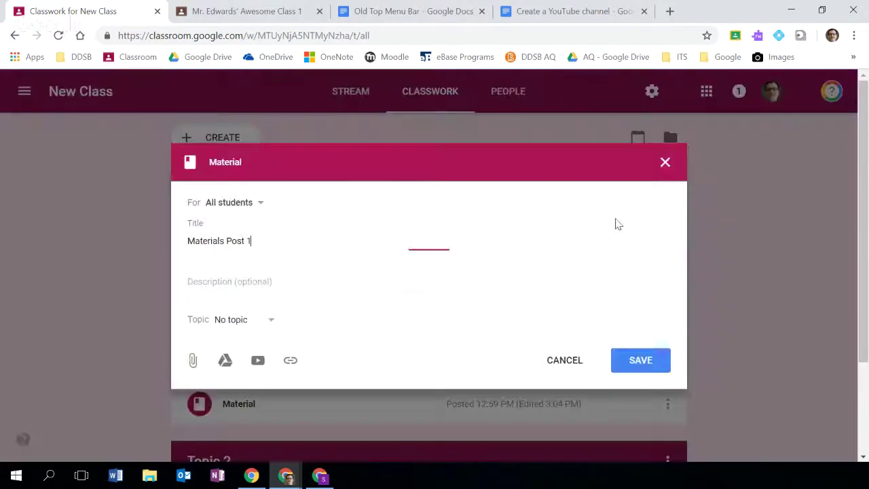
left_click(264, 322)
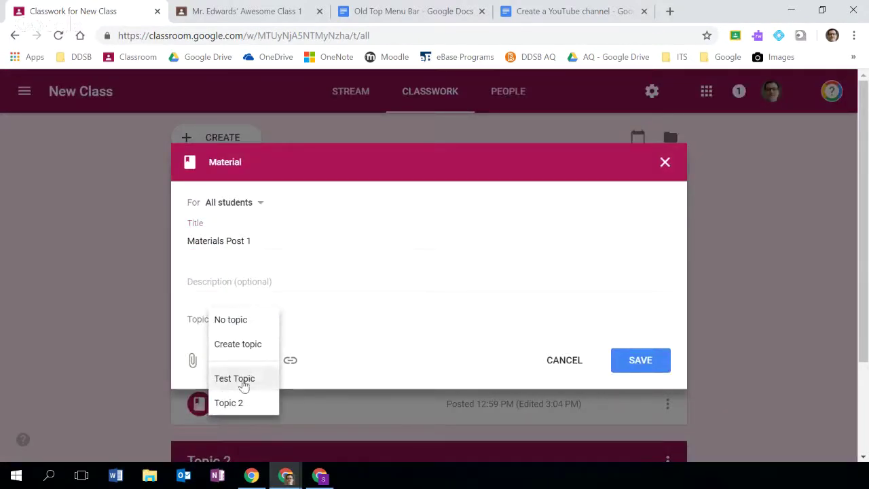
left_click(243, 380)
left_click(630, 366)
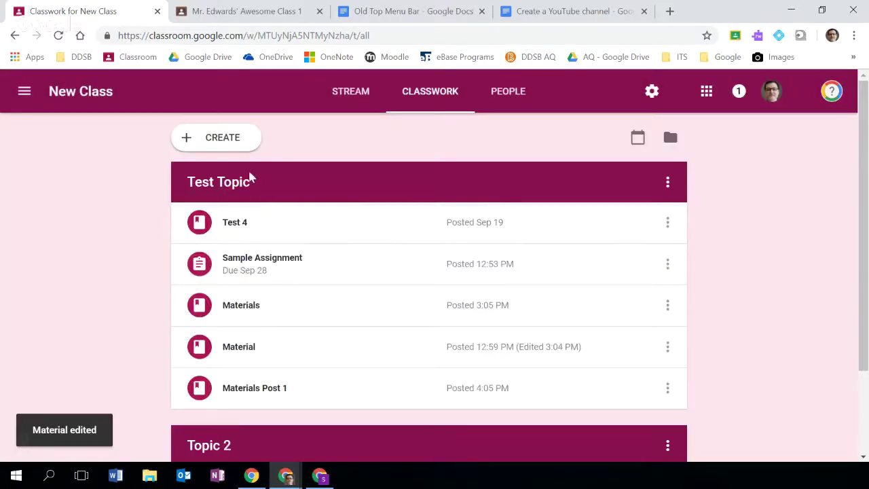
left_click(213, 137)
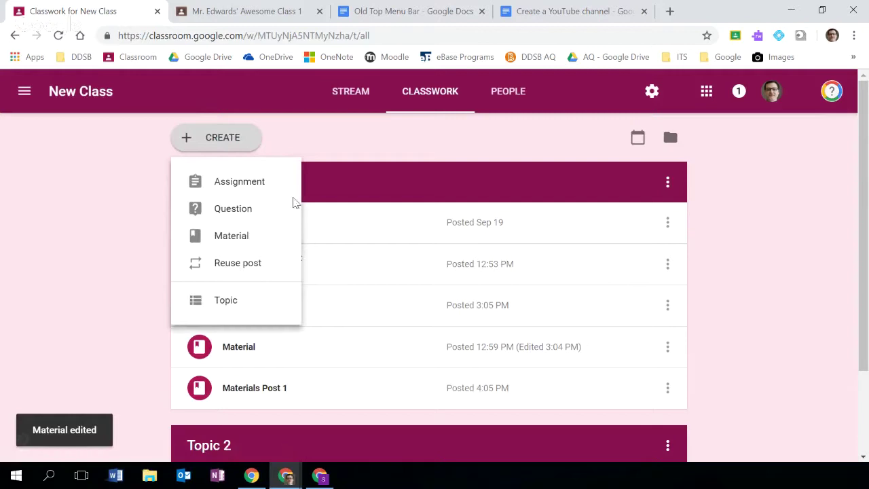
left_click(409, 148)
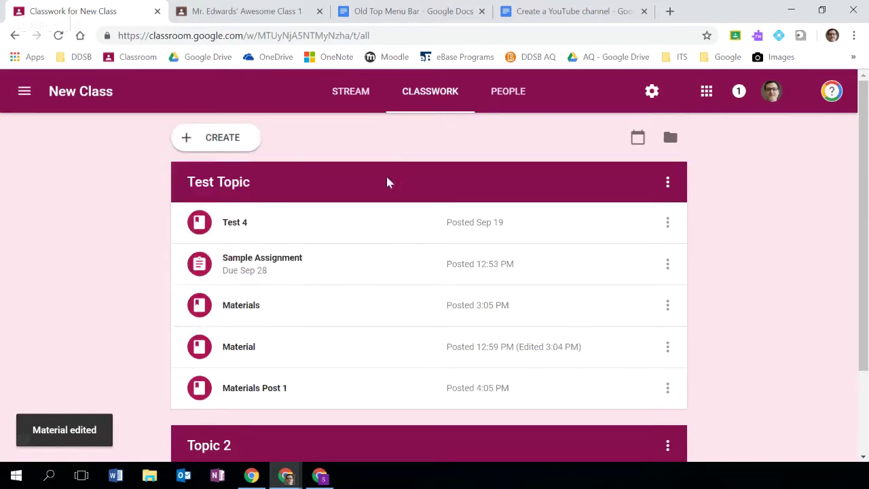
scroll(380, 234, "down", 1)
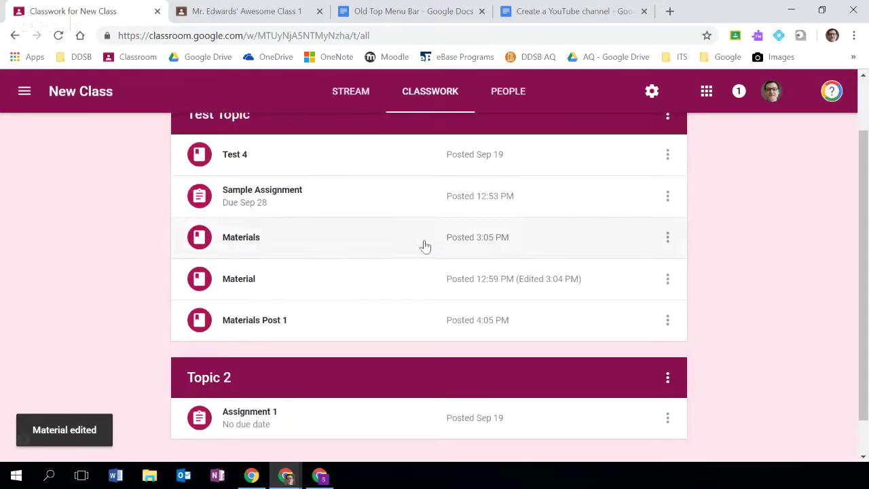
scroll(434, 268, "up", 1)
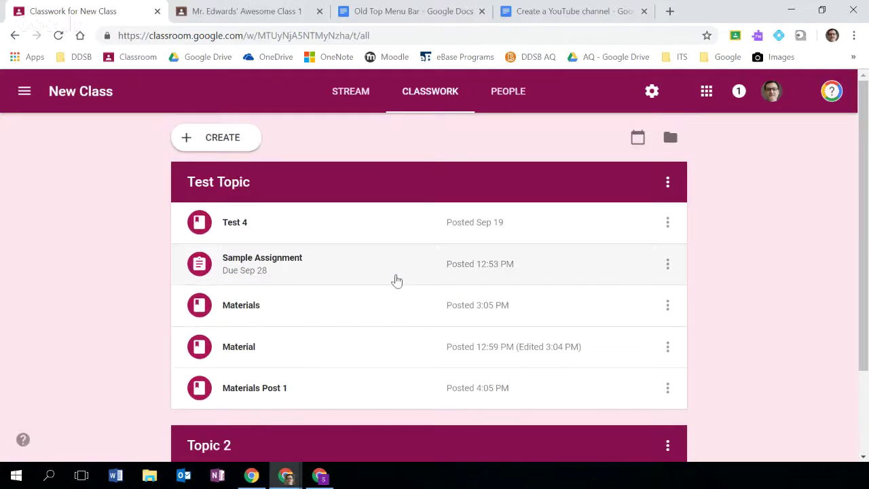
left_click(216, 148)
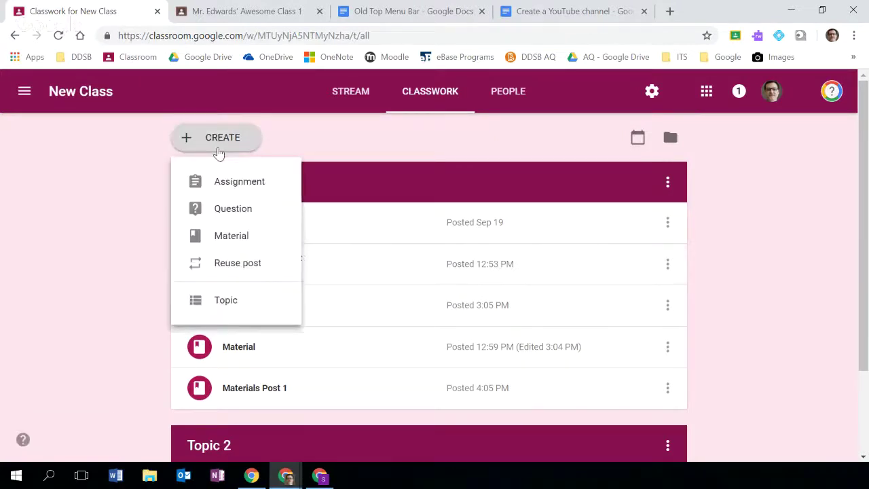
left_click(425, 151)
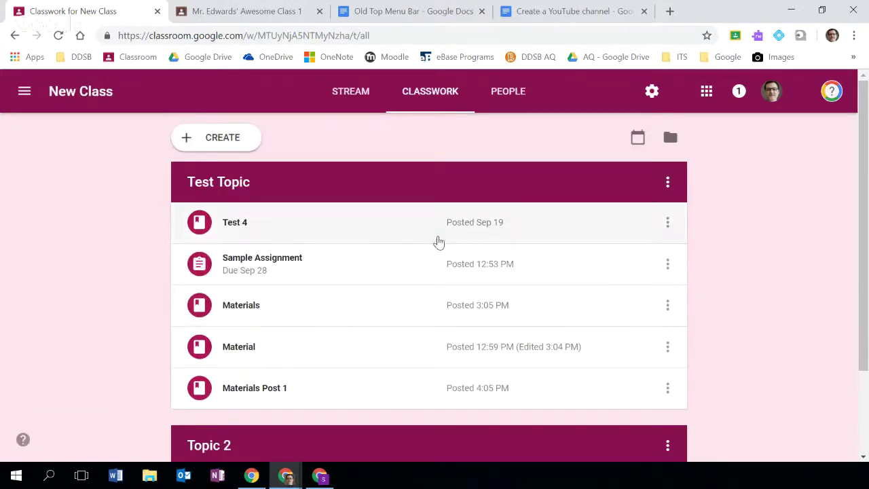
scroll(438, 243, "down", 2)
scroll(401, 247, "up", 2)
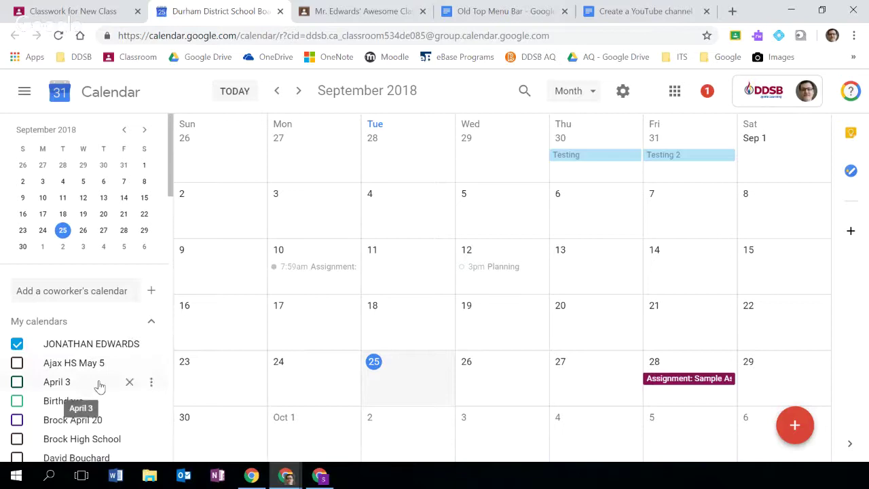
scroll(77, 270, "down", 2)
scroll(77, 269, "down", 4)
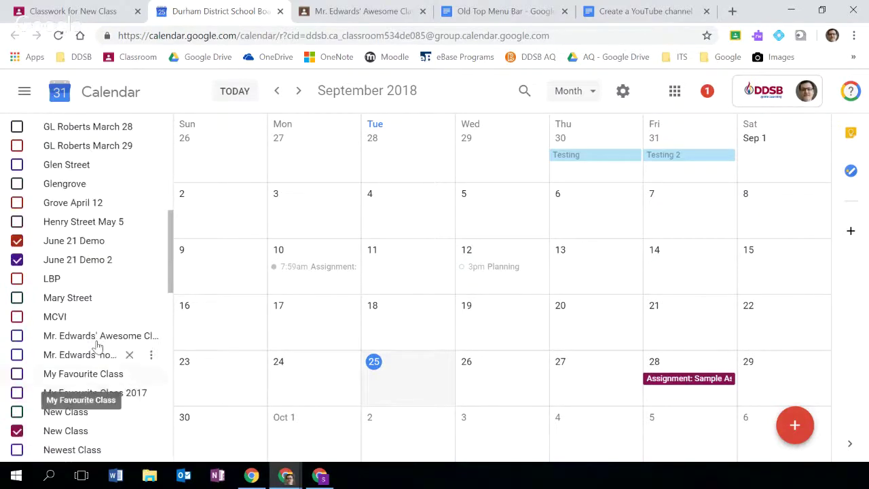
scroll(88, 380, "up", 2)
scroll(88, 329, "up", 3)
scroll(95, 305, "down", 10)
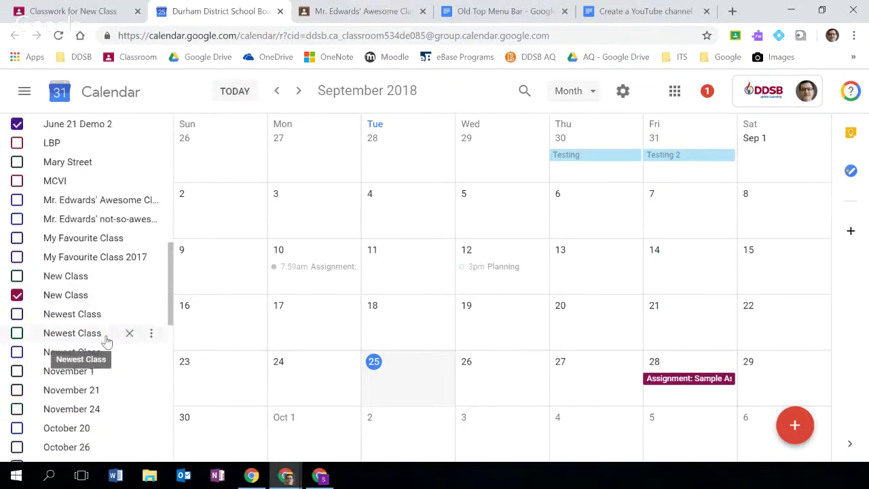
scroll(122, 370, "up", 12)
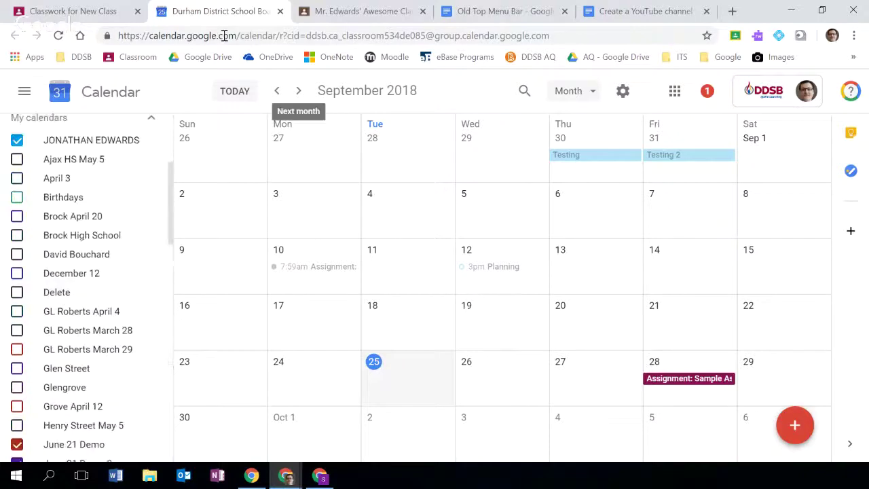
scroll(51, 299, "down", 2)
scroll(86, 247, "up", 3)
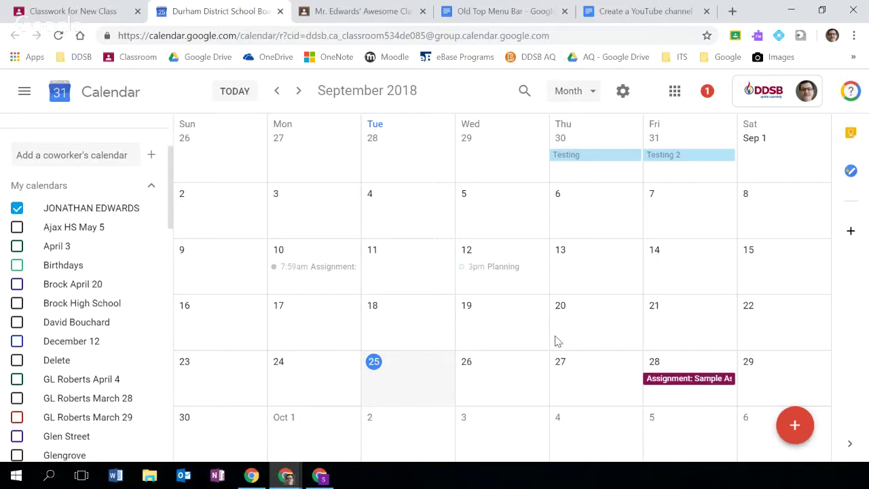
- Start an event on Thu Sep 27, check its calendar choices, then close Calendar unsaved
left_click(573, 370)
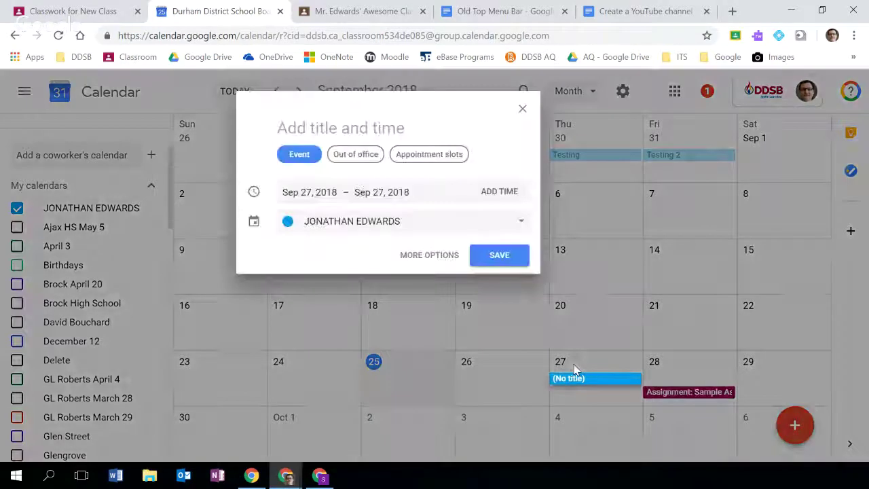
left_click(494, 224)
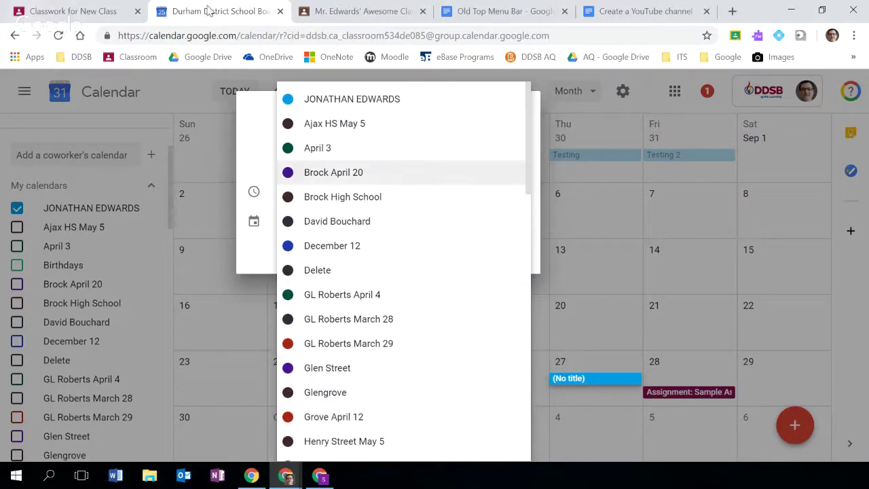
left_click(279, 11)
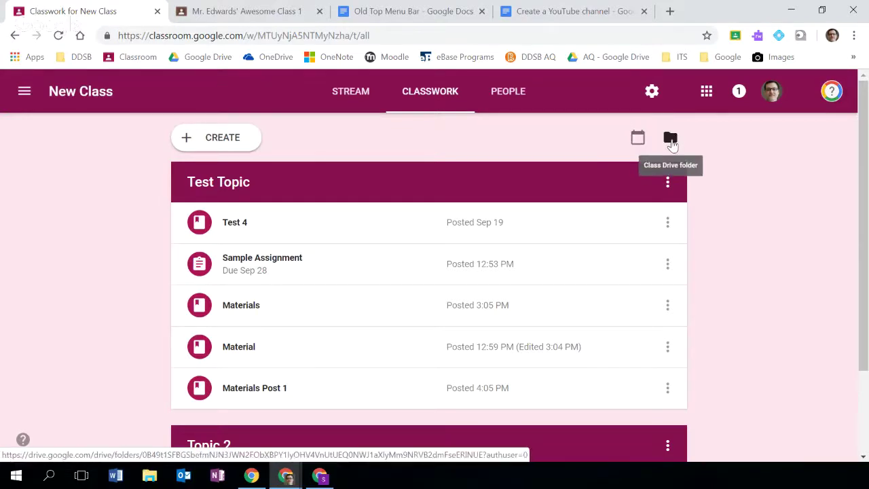
left_click(670, 139)
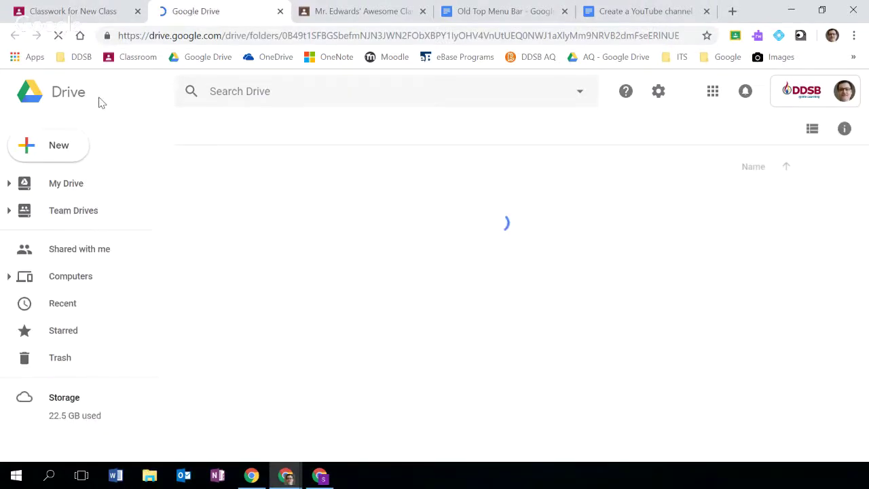
left_click(278, 11)
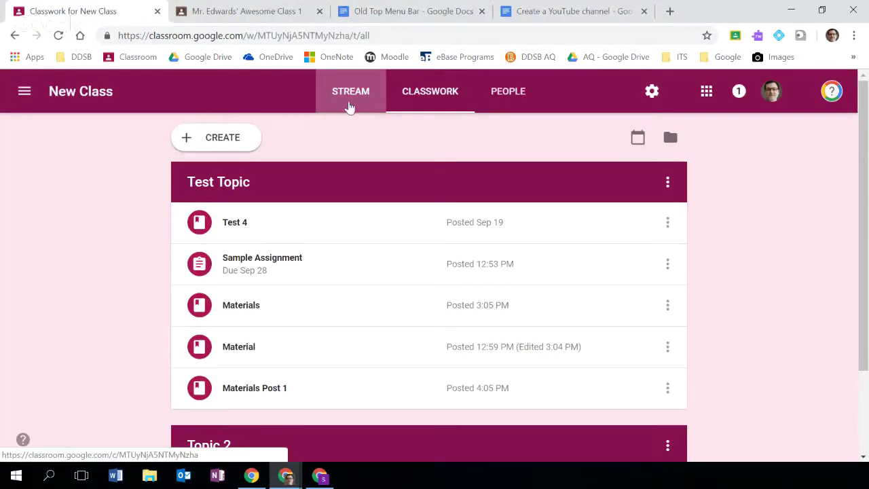
- Switch to the New Class stream and scroll through its posts and back to the banner
left_click(349, 102)
scroll(408, 234, "down", 2)
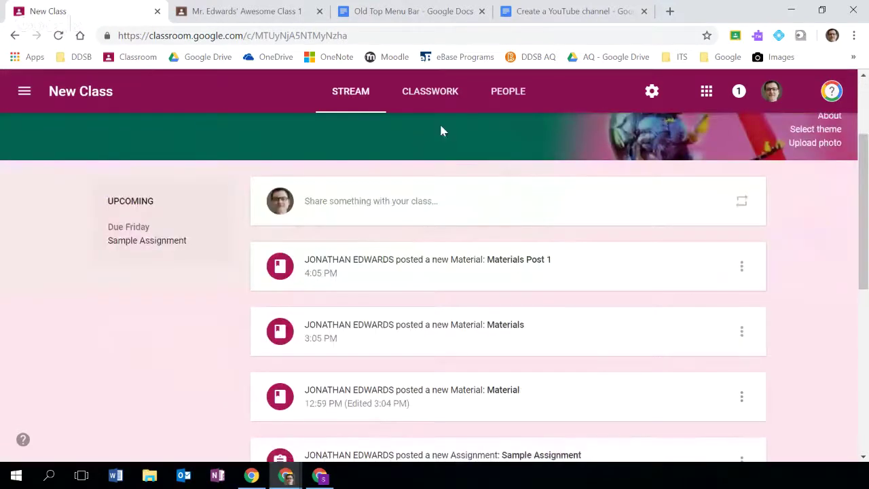
scroll(444, 215, "down", 6)
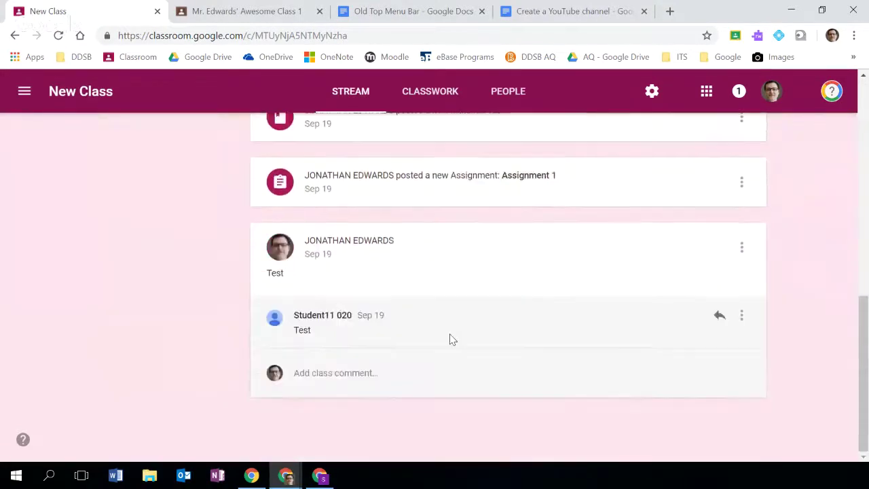
scroll(449, 336, "up", 10)
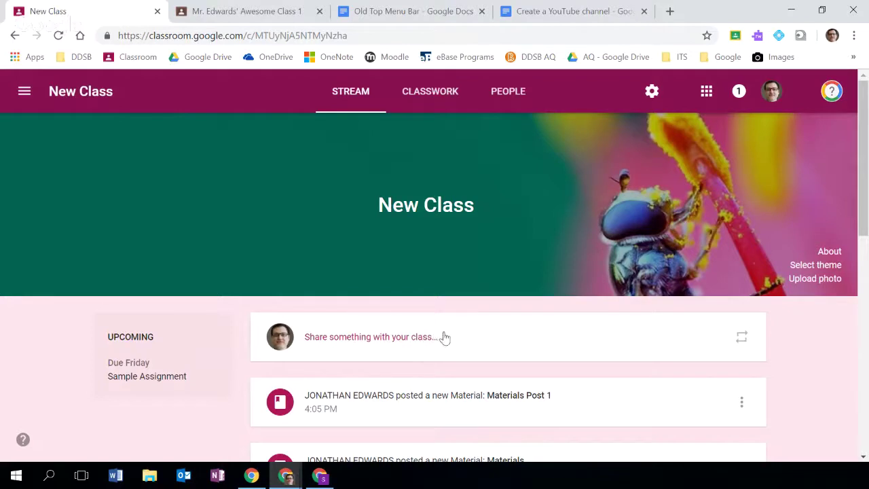
- As the student, load the updated stream, open Classwork and View Your Work, then minimize
left_click(319, 475)
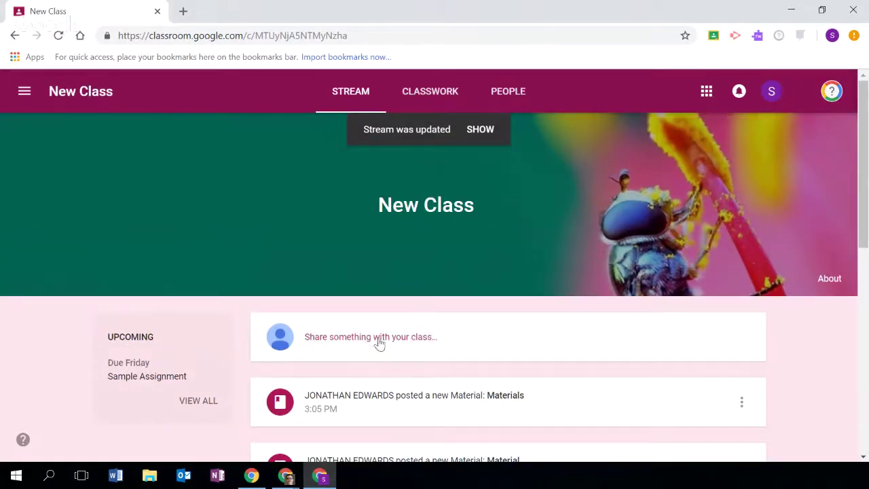
scroll(412, 323, "down", 7)
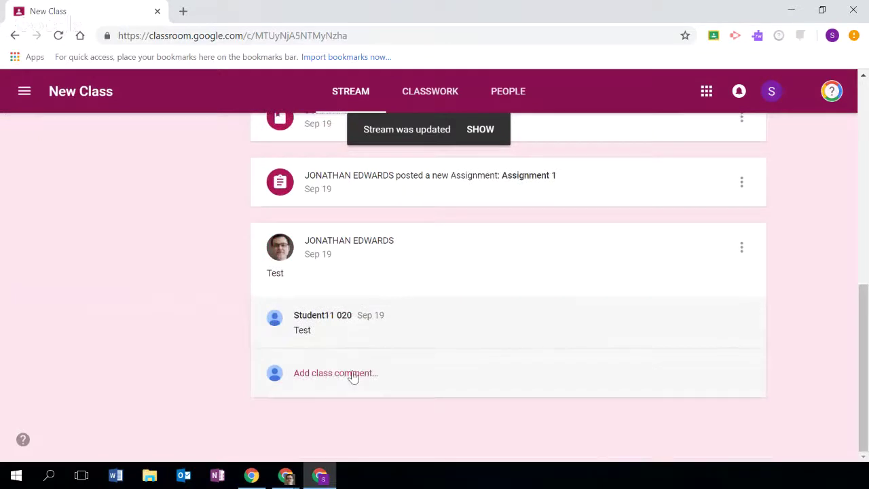
scroll(558, 218, "up", 8)
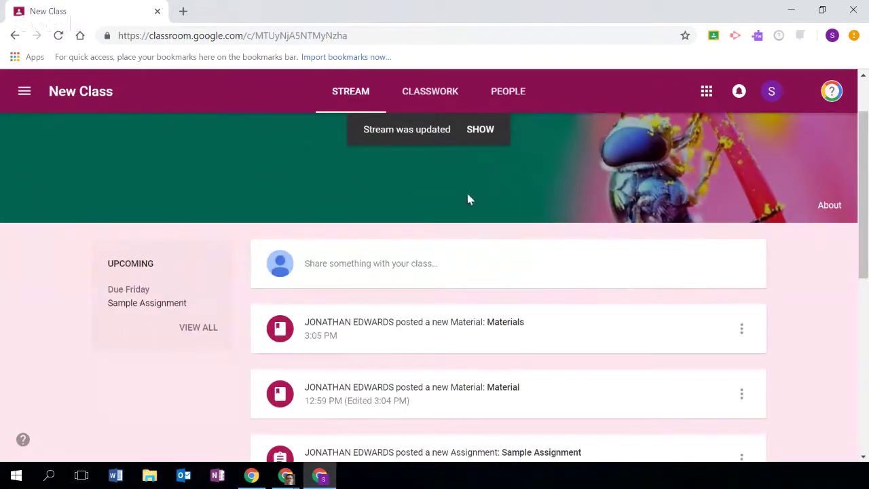
left_click(473, 131)
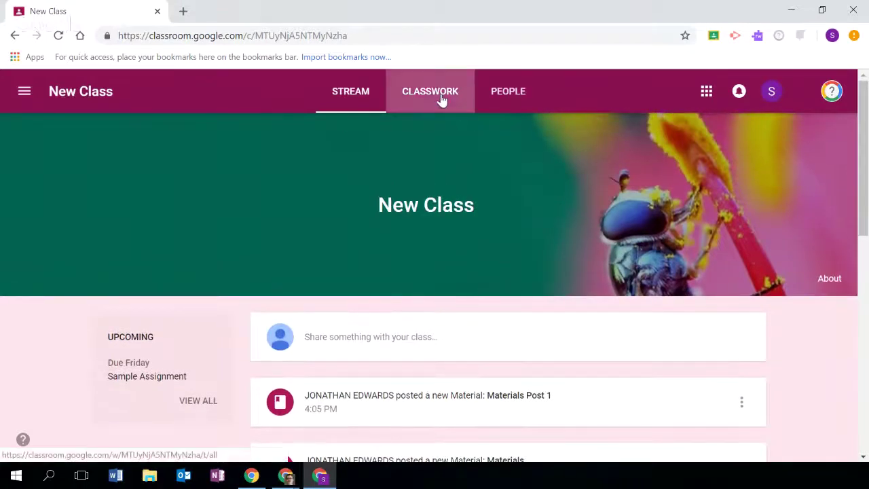
left_click(441, 99)
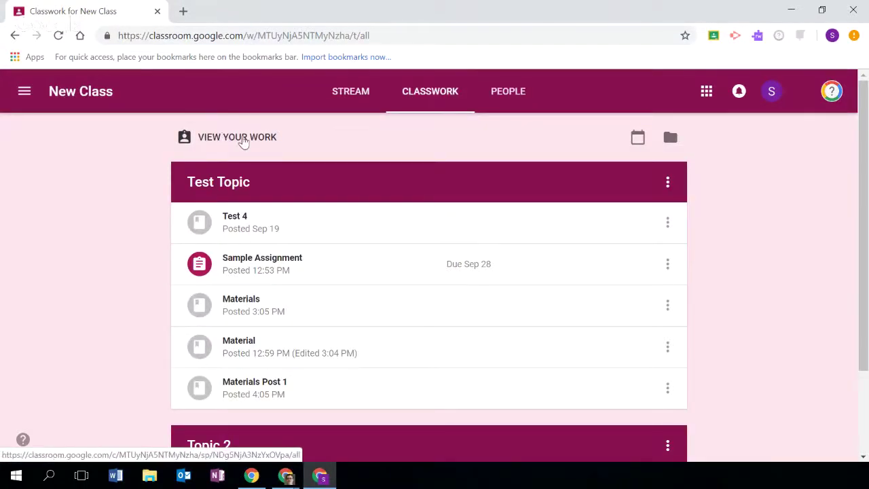
left_click(243, 141)
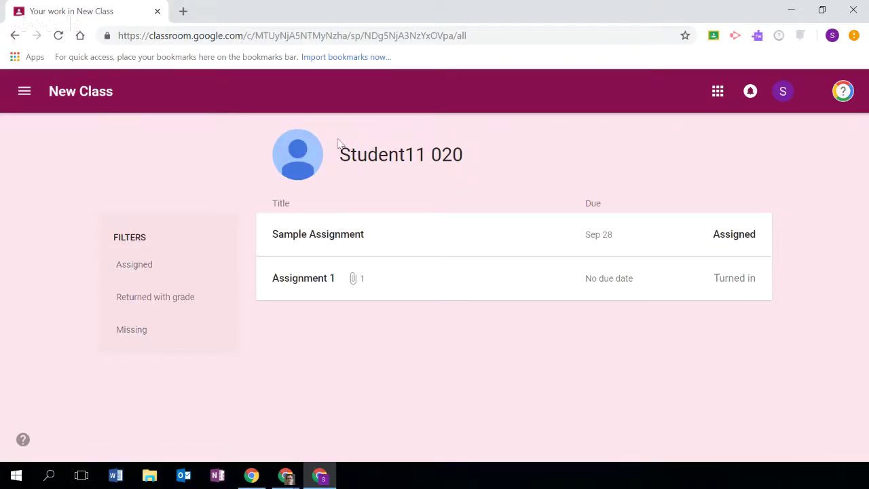
left_click(794, 10)
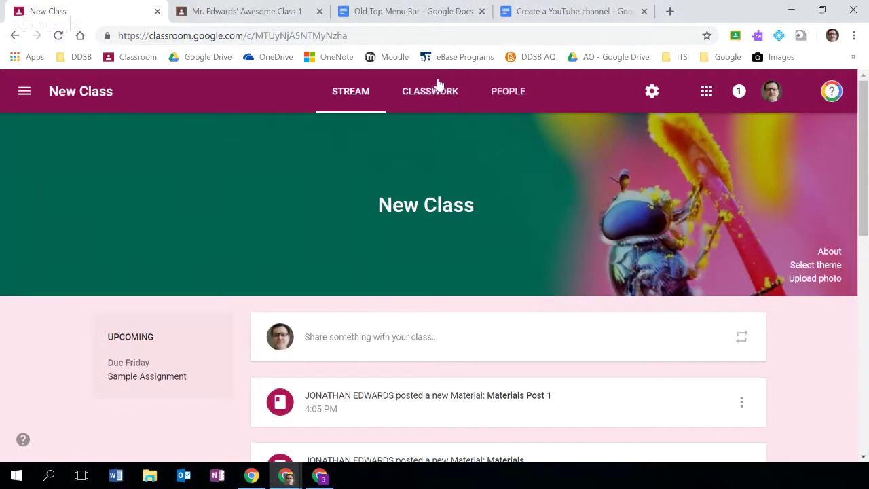
left_click(410, 99)
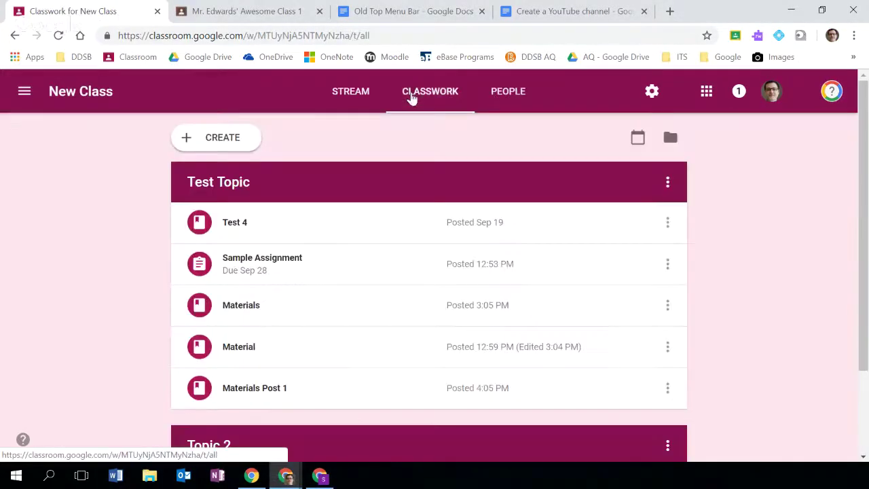
scroll(493, 180, "down", 3)
scroll(492, 197, "up", 2)
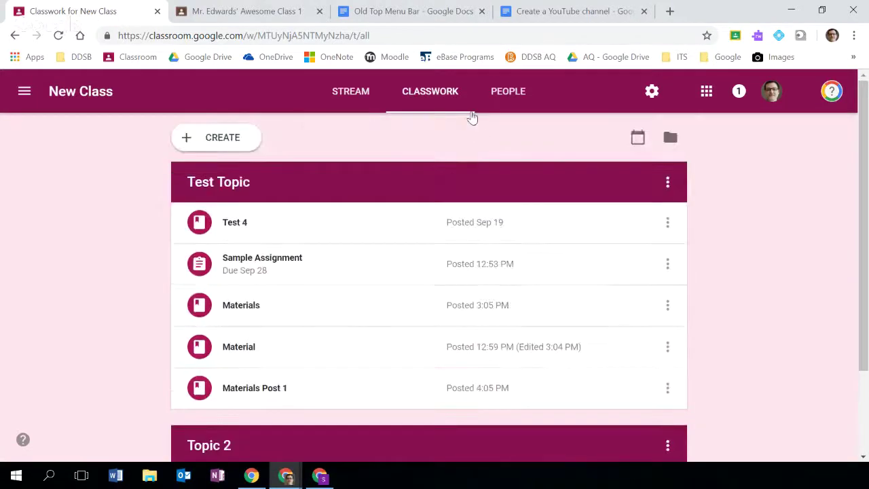
left_click(515, 95)
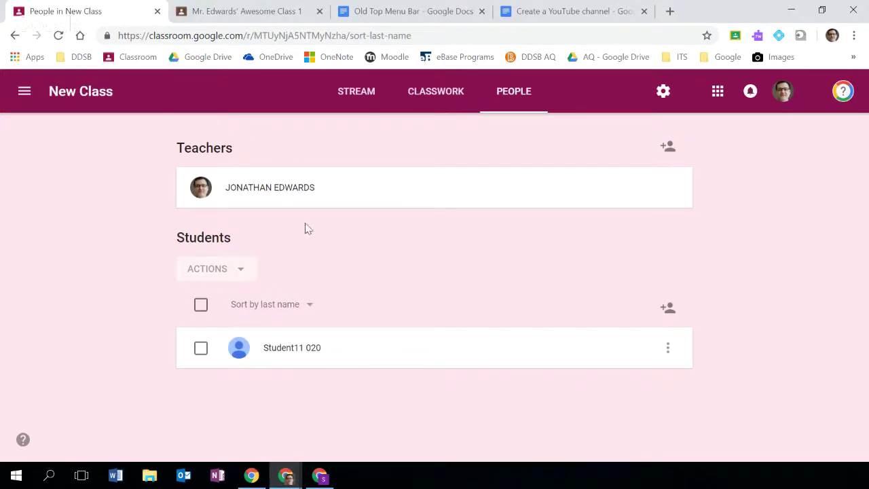
left_click(667, 146)
left_click(500, 415)
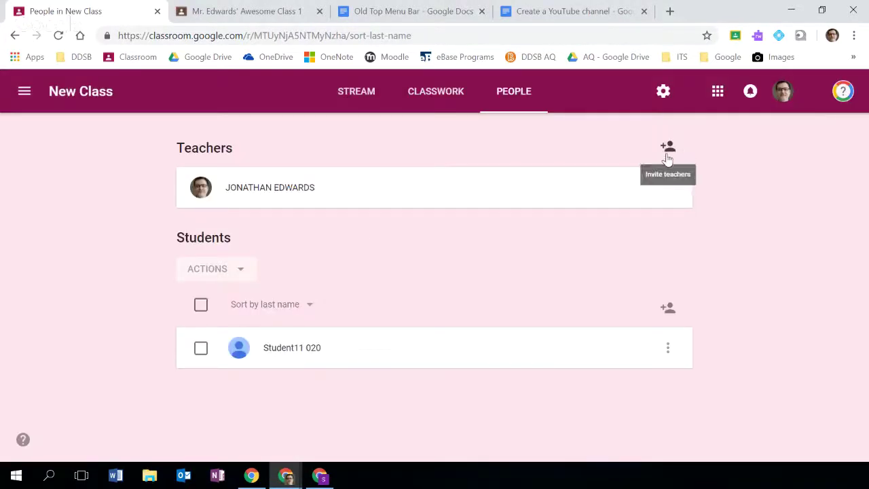
left_click(200, 347)
left_click(240, 269)
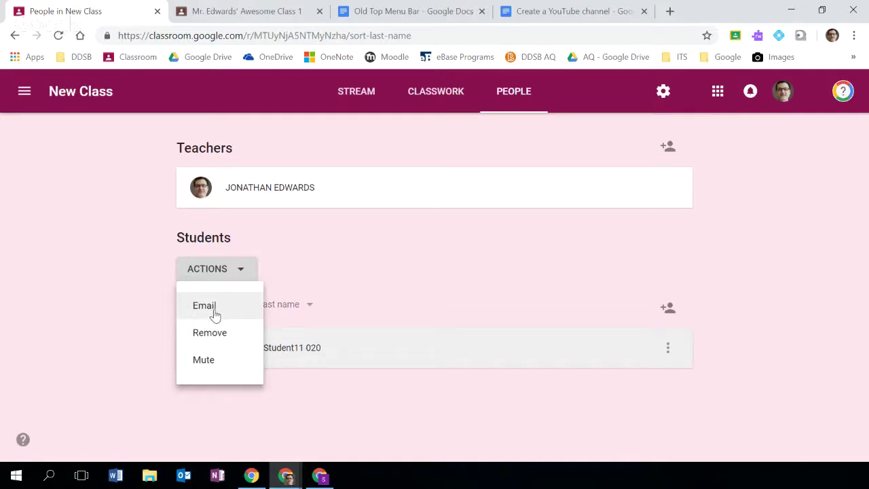
left_click(323, 252)
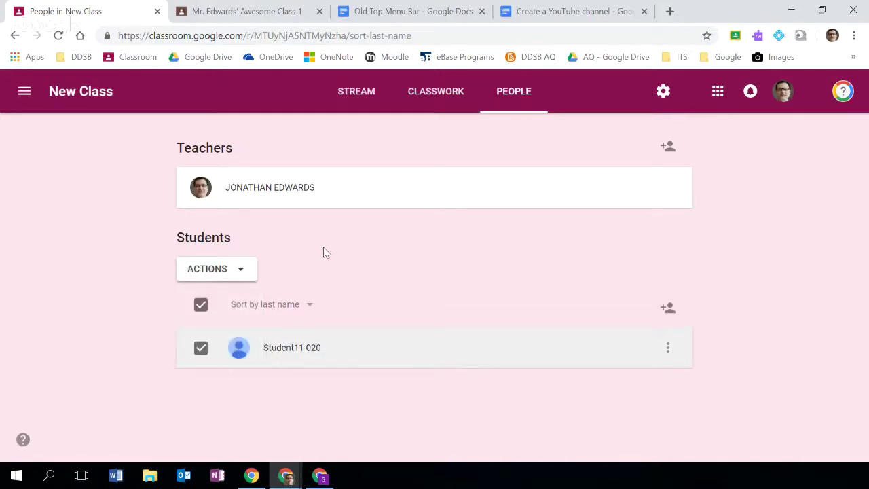
left_click(200, 348)
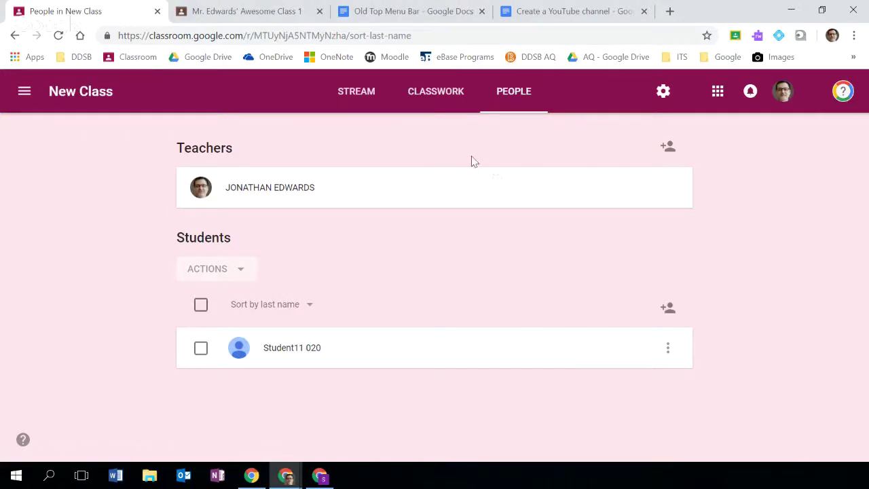
- Show the New Class code enlarged and full-screen from the stream banner, close it, then open People
left_click(367, 92)
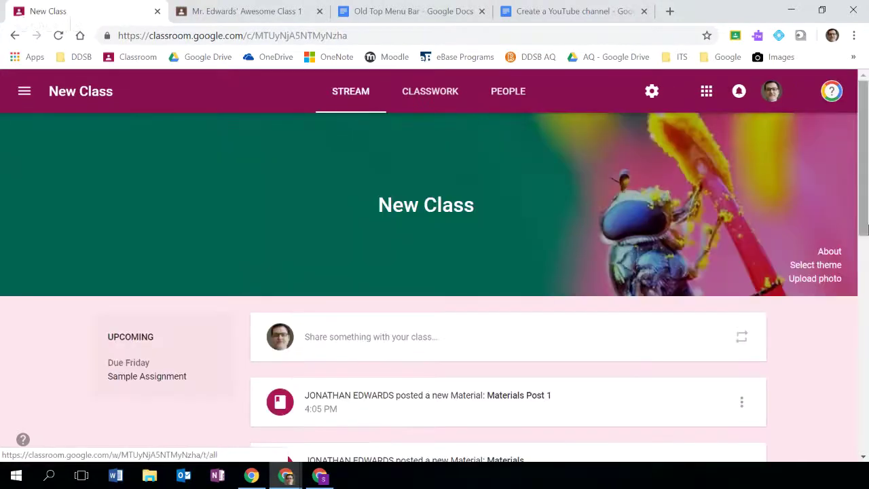
left_click(829, 253)
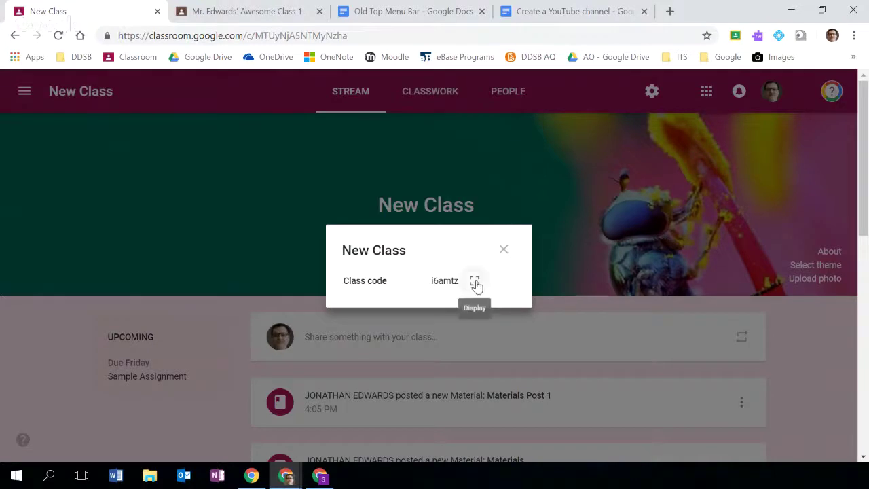
left_click(474, 281)
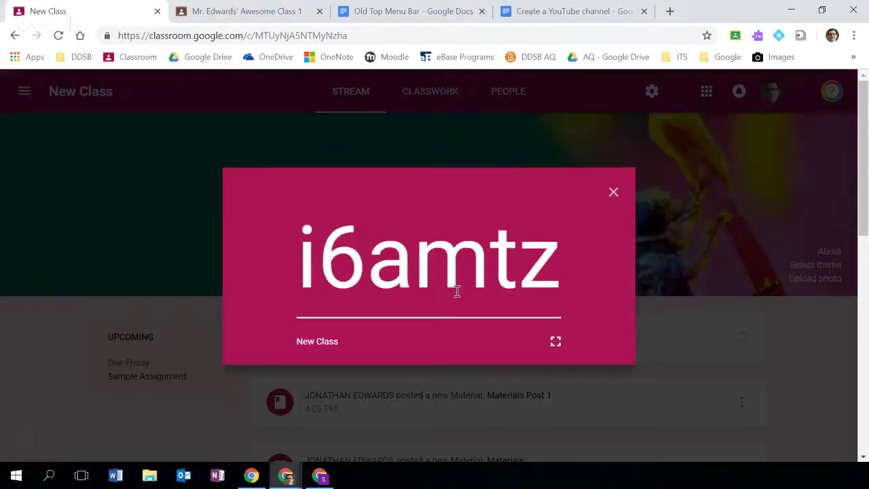
left_click(555, 341)
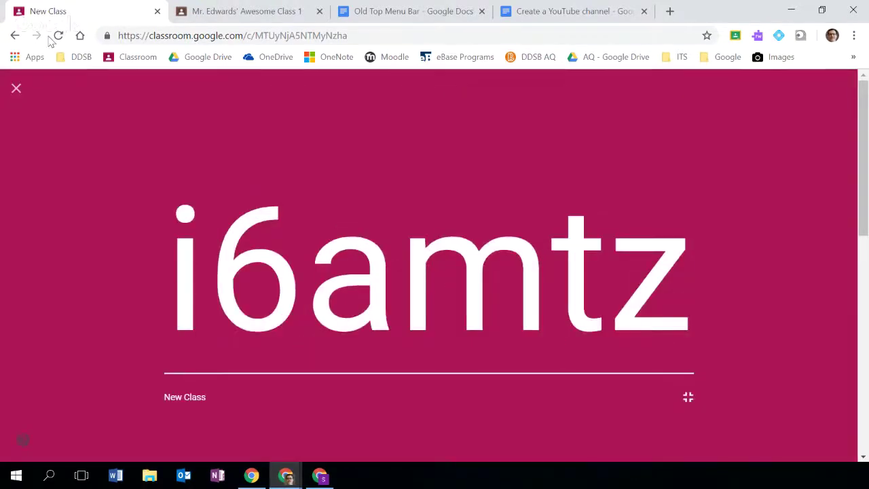
left_click(15, 89)
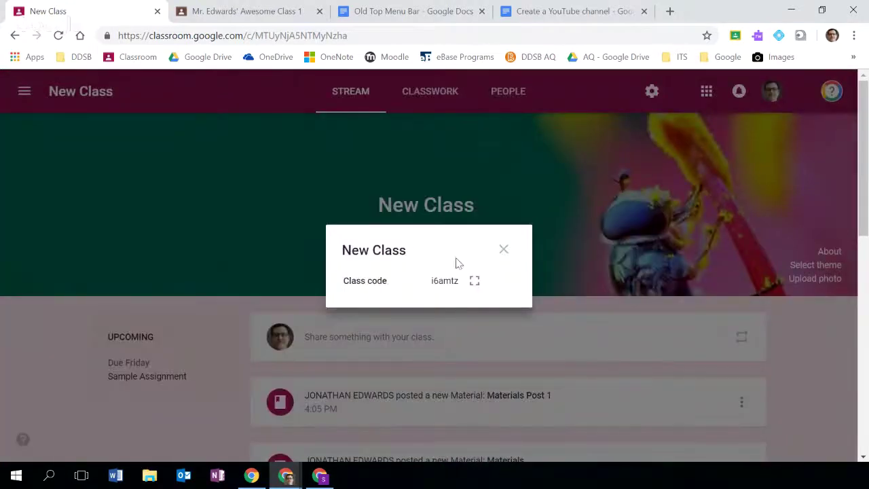
left_click(503, 249)
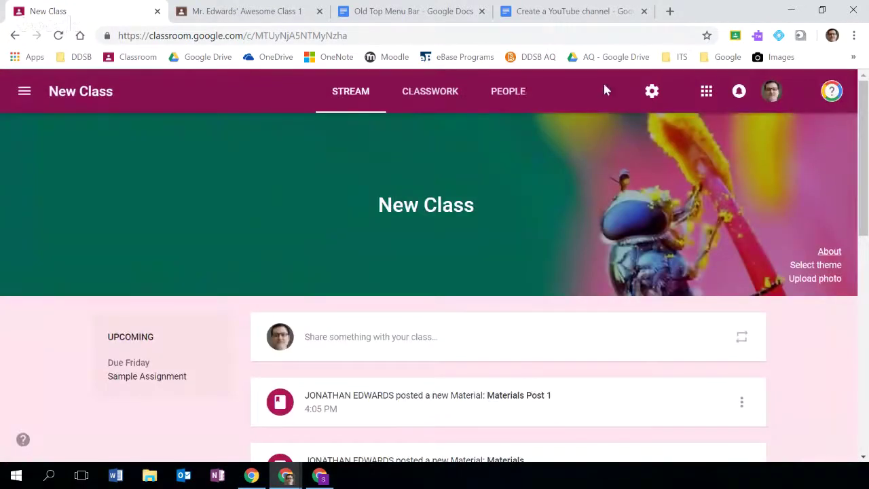
left_click(523, 98)
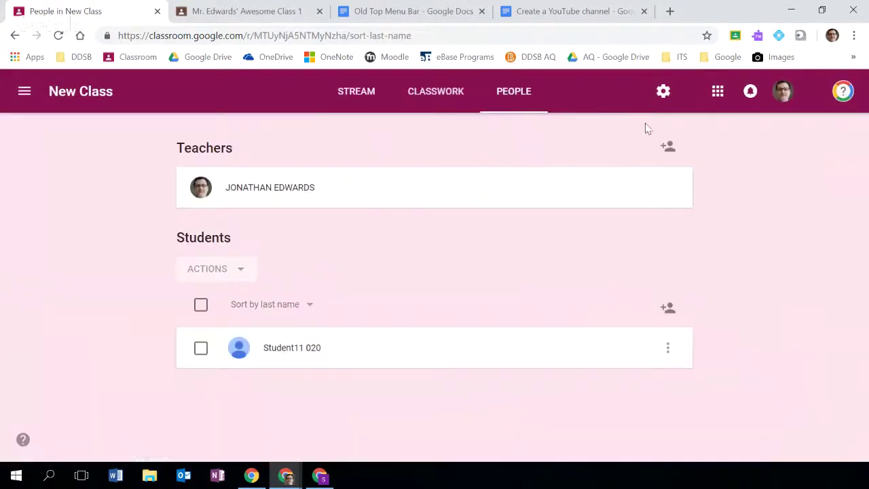
- In New Class settings, display the class code enlarged, then dismiss the code options unchanged
left_click(663, 94)
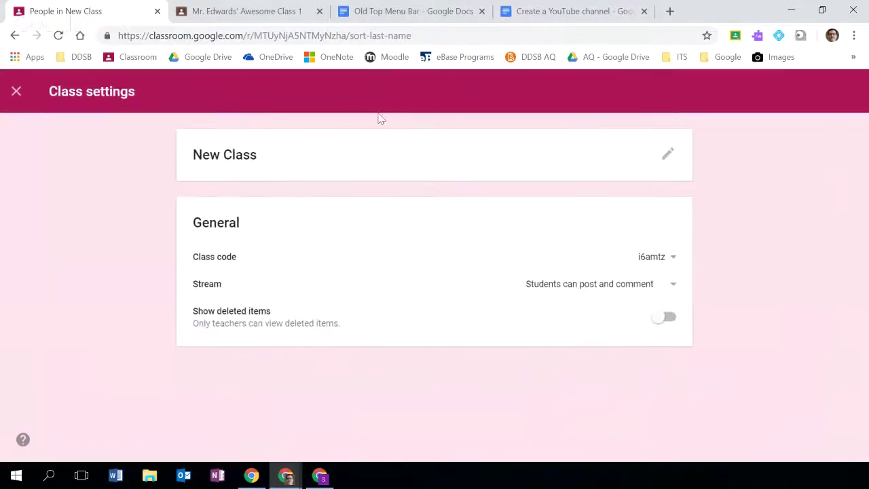
left_click(670, 258)
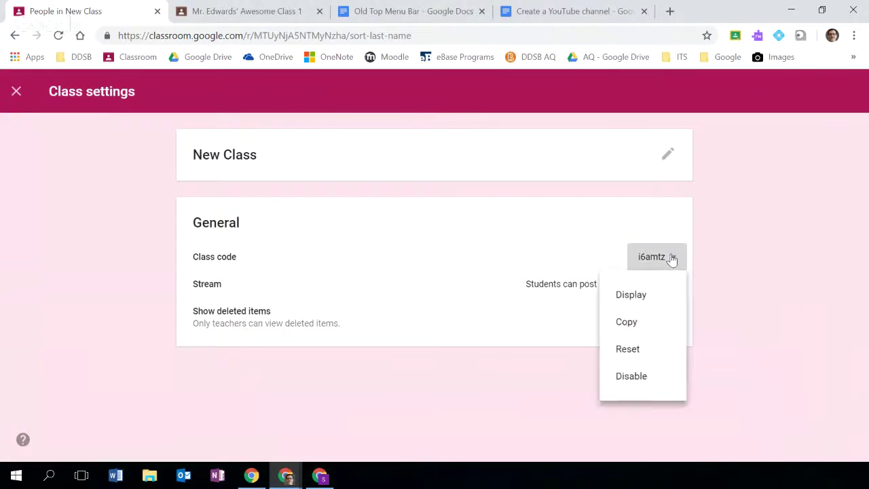
left_click(631, 296)
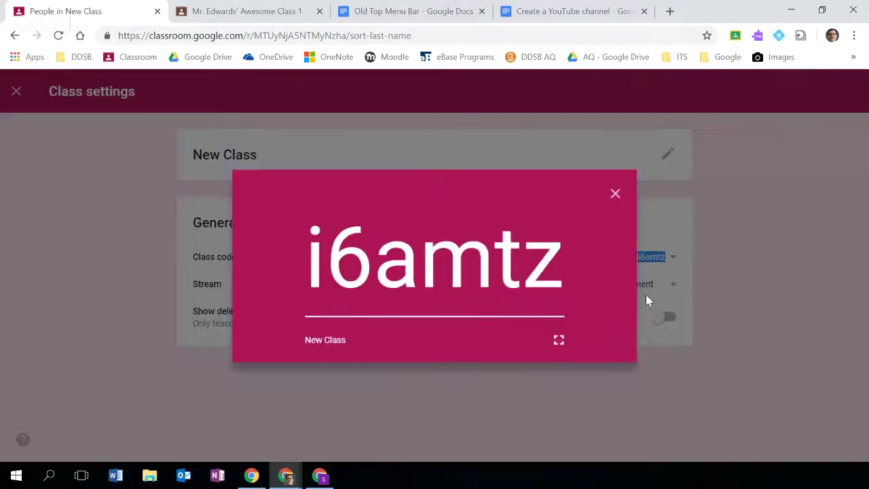
left_click(618, 195)
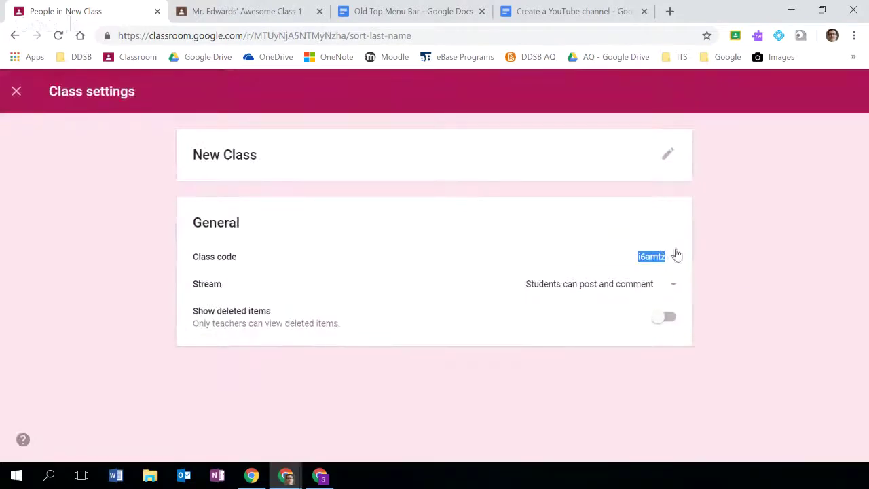
left_click(671, 257)
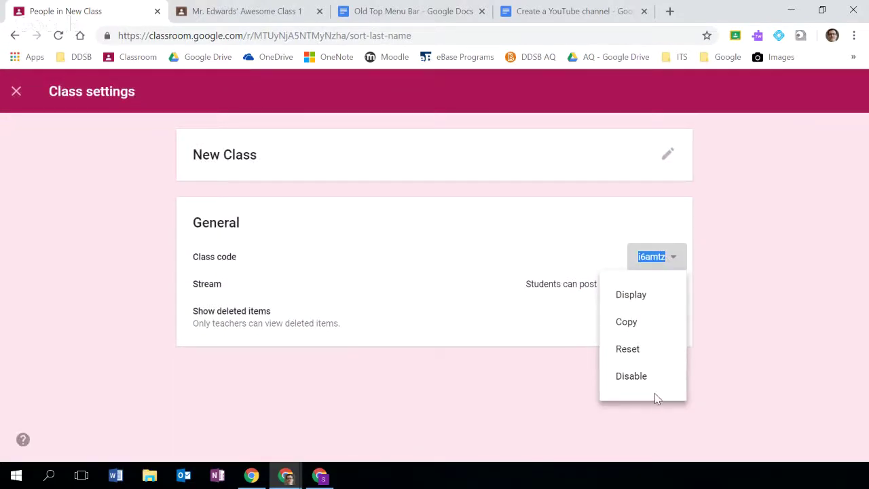
left_click(504, 207)
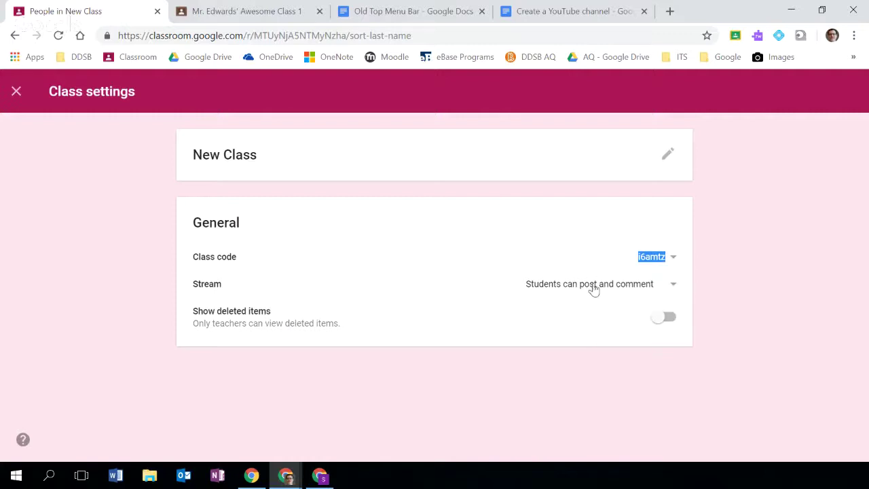
- Keep students able to post and comment, cancel class-detail edits, and go back to the Stream
left_click(672, 285)
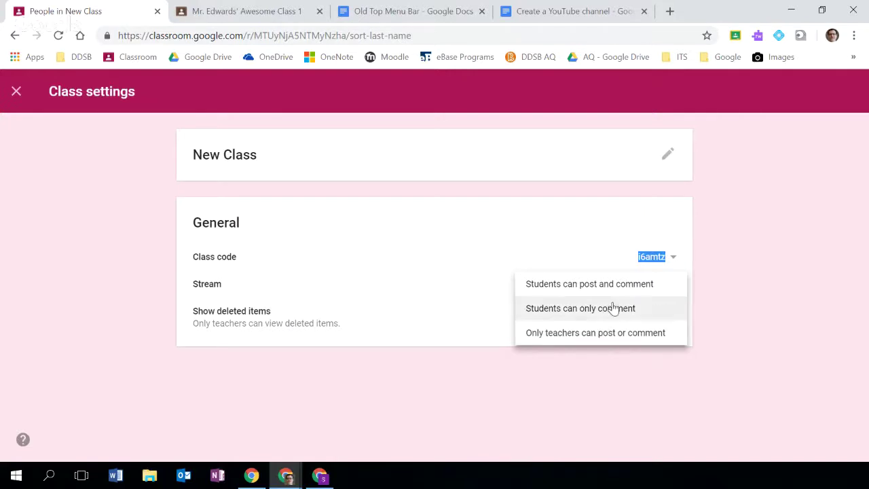
left_click(466, 183)
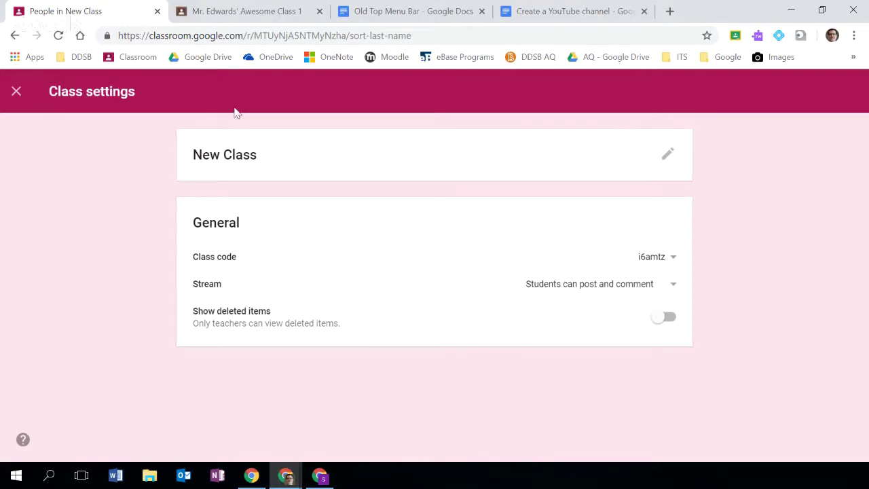
left_click(667, 154)
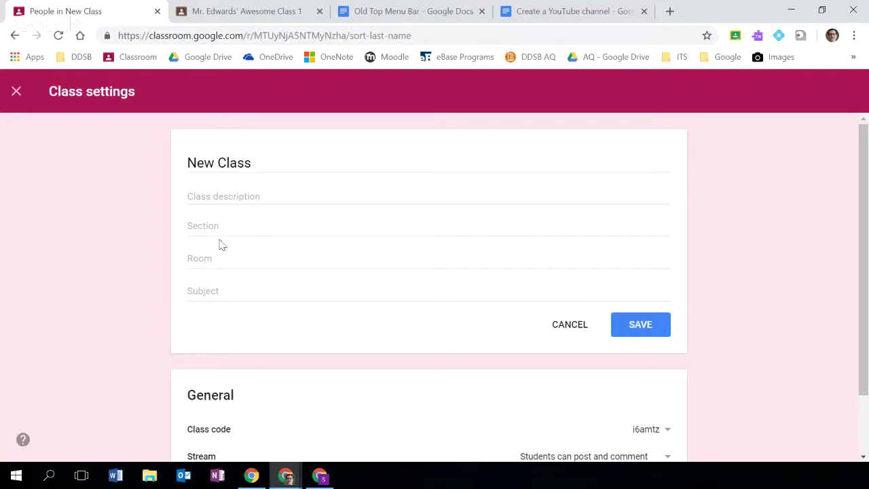
left_click(570, 325)
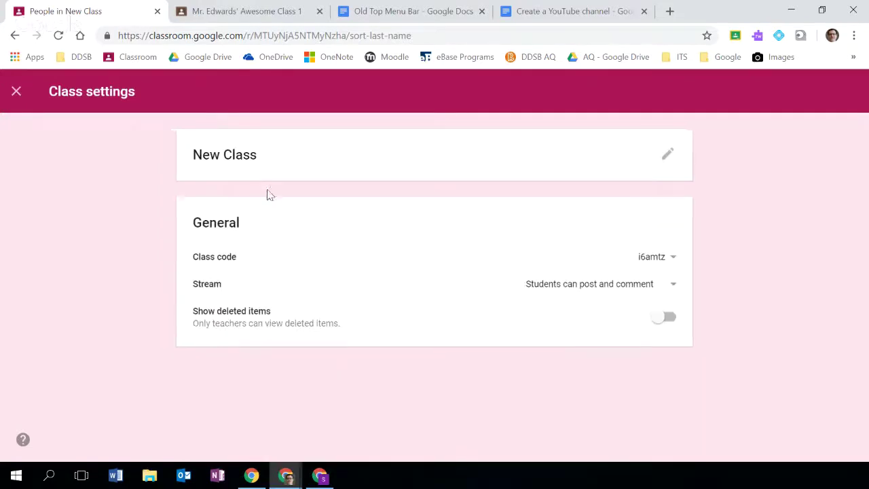
left_click(16, 91)
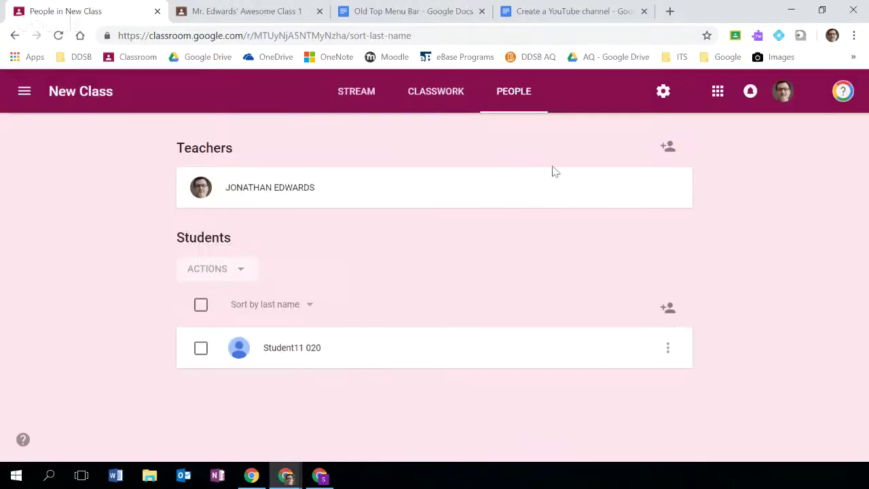
left_click(356, 91)
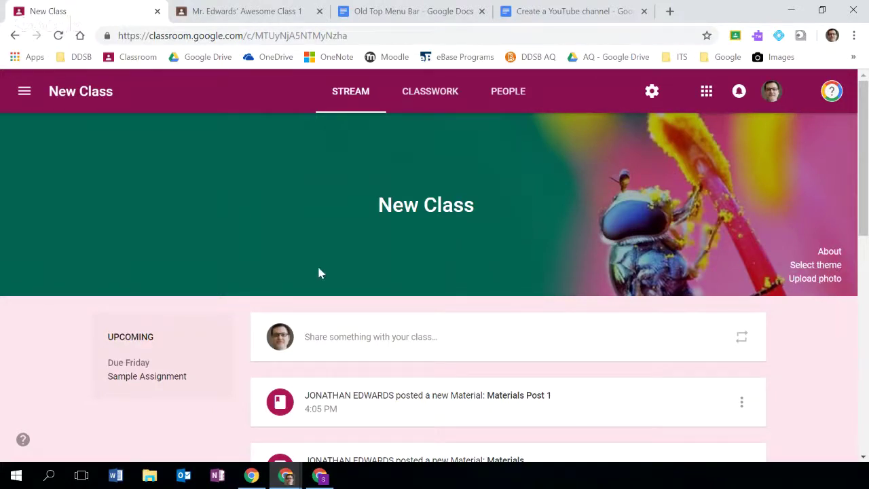
scroll(319, 271, "down", 3)
scroll(330, 272, "up", 2)
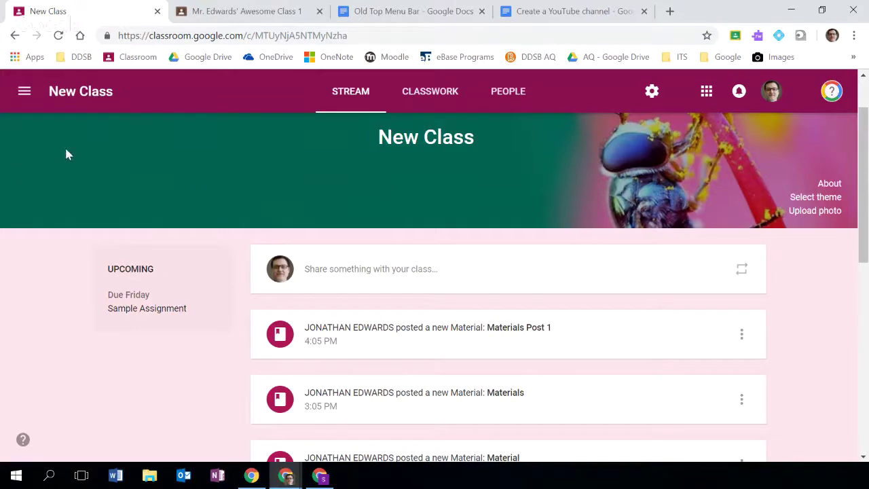
- Open the account-wide Classroom Settings page and scroll through its notification options
left_click(24, 95)
scroll(81, 400, "down", 6)
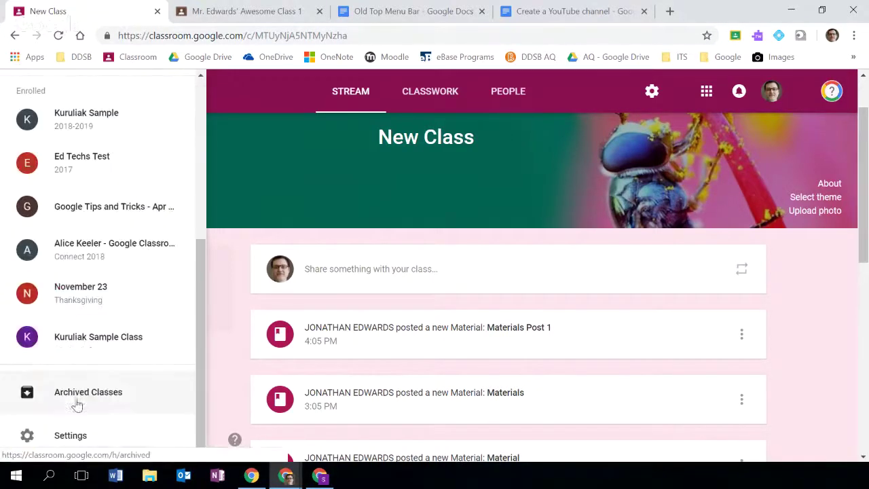
left_click(60, 435)
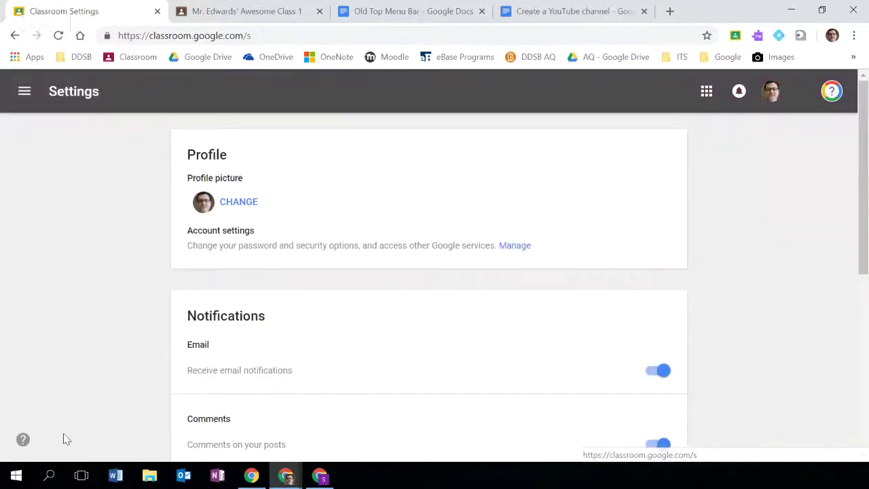
scroll(343, 272, "down", 2)
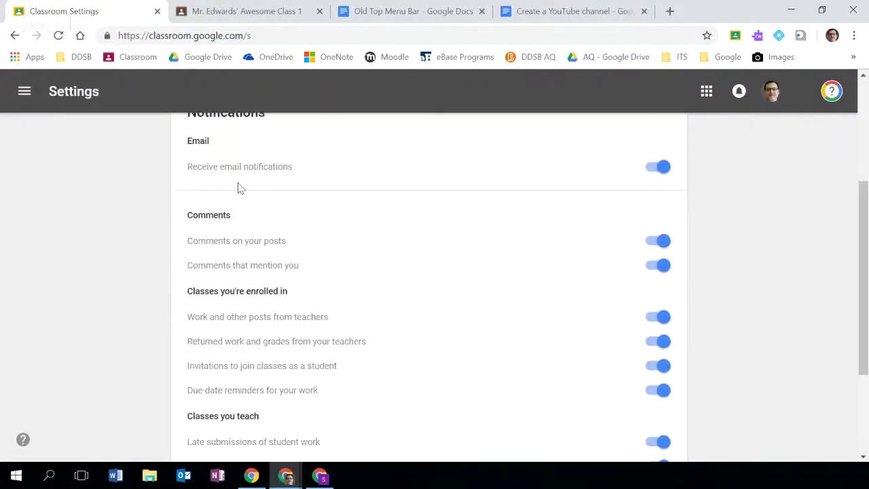
scroll(275, 204, "up", 1)
scroll(391, 231, "down", 1)
scroll(414, 251, "down", 2)
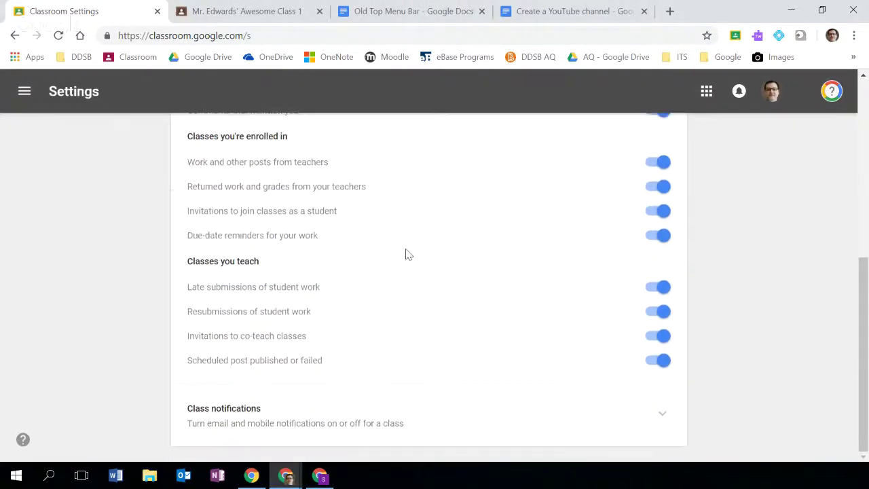
- Expand Class notifications to review the per-class switches, then reopen the main menu
left_click(233, 412)
scroll(351, 361, "down", 2)
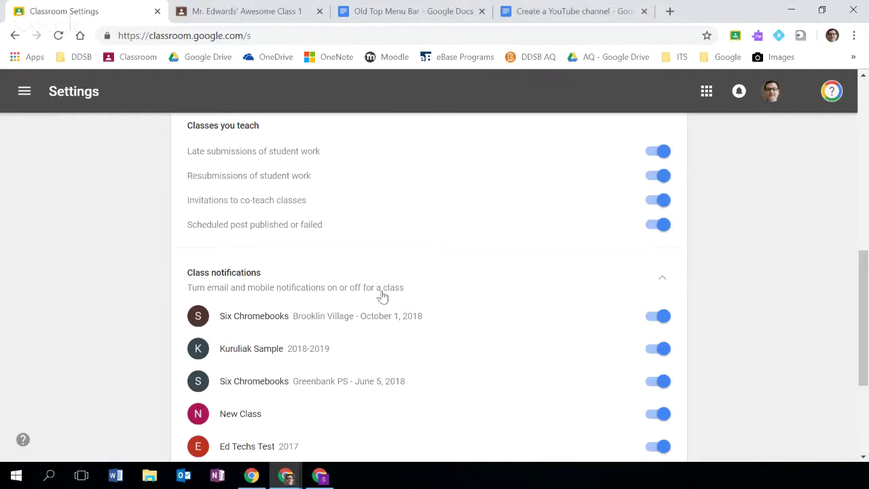
scroll(614, 360, "down", 2)
scroll(618, 390, "up", 10)
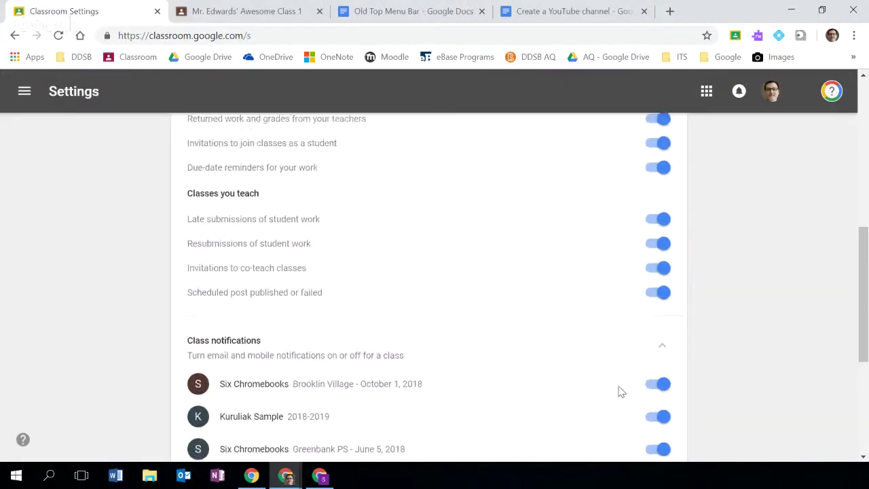
scroll(561, 365, "down", 3)
scroll(543, 370, "down", 2)
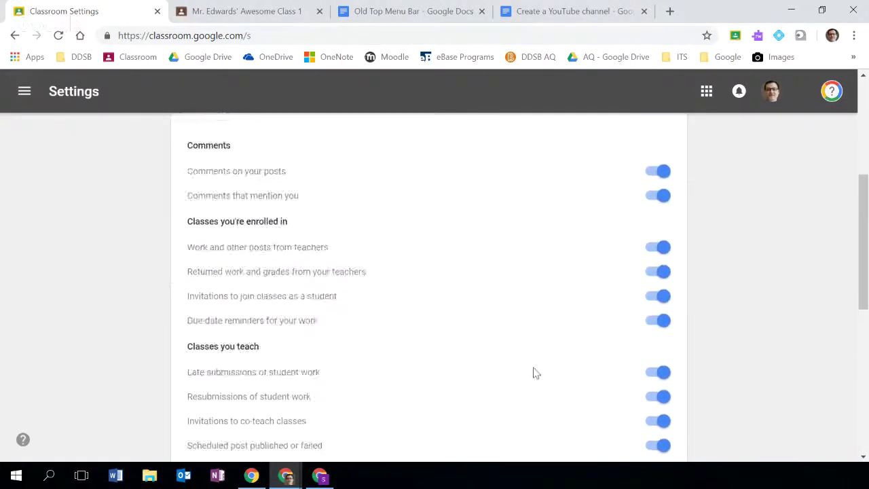
scroll(292, 421, "down", 1)
scroll(264, 382, "up", 8)
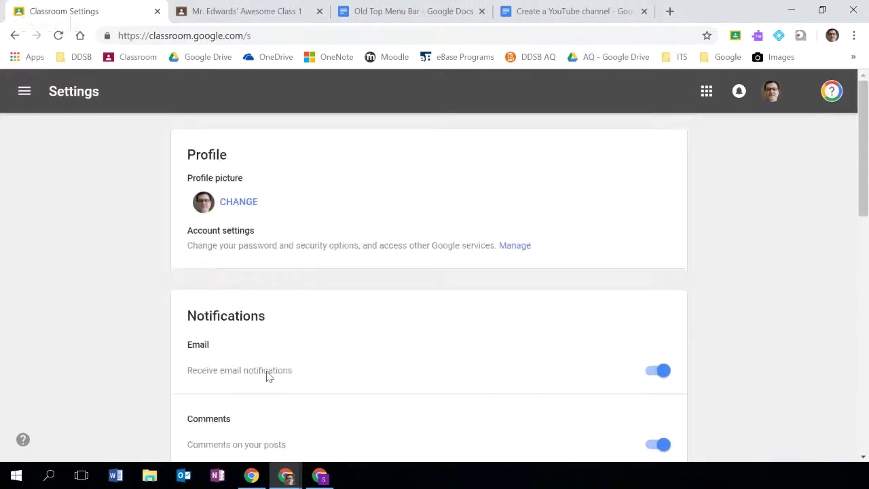
left_click(21, 91)
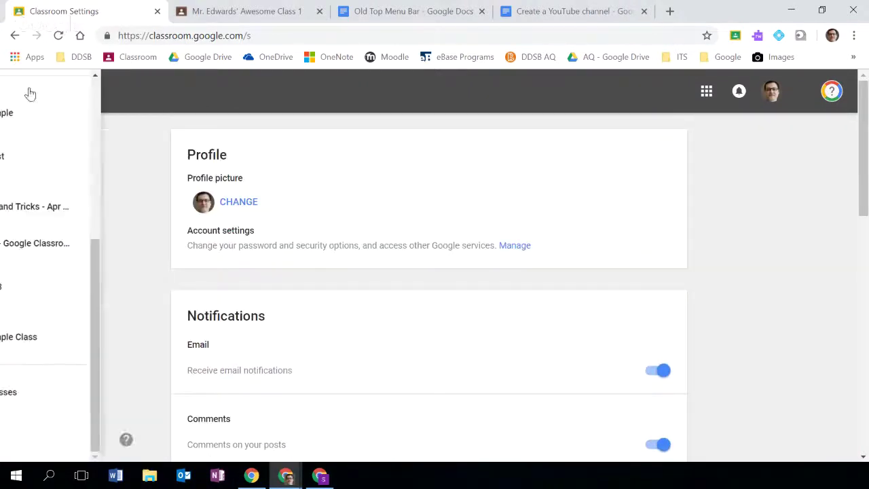
scroll(57, 132, "up", 5)
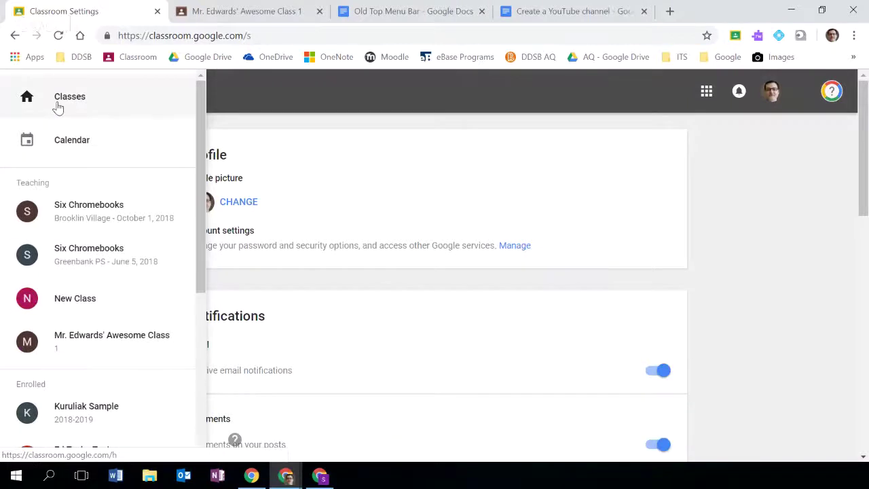
- On the all-classes page, start copying the New Class card, then cancel the copy
left_click(58, 107)
scroll(159, 271, "down", 2)
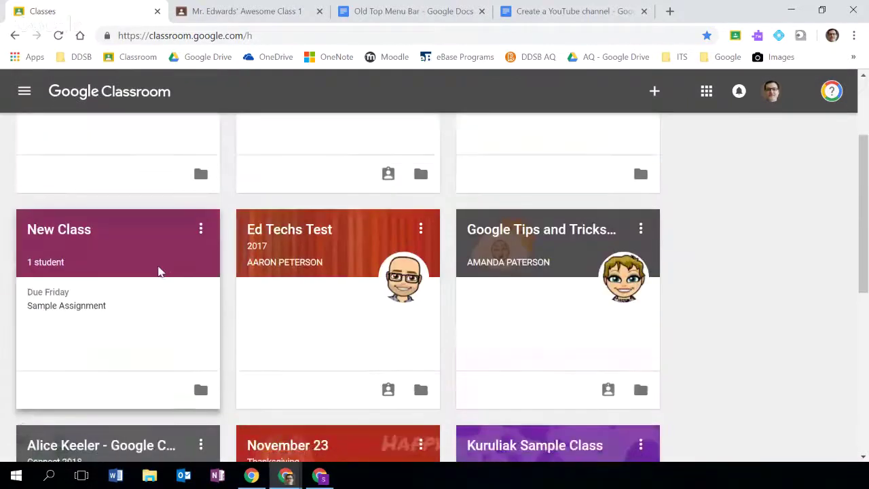
left_click(200, 229)
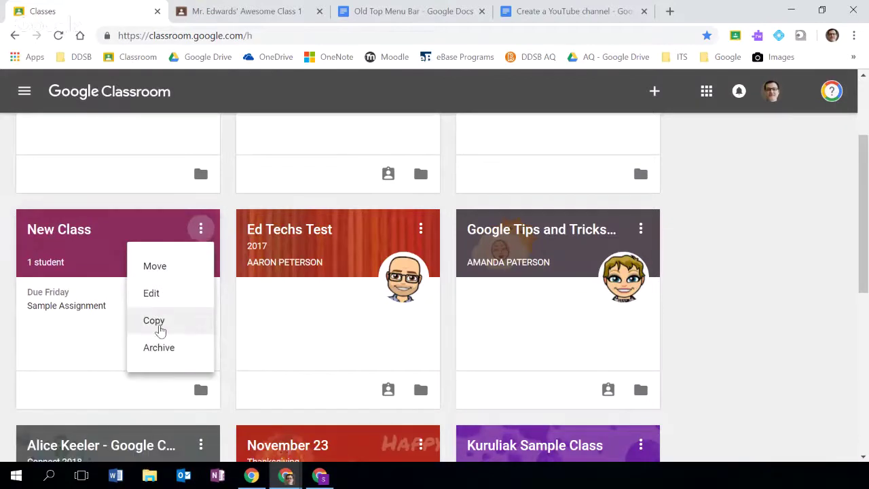
left_click(158, 330)
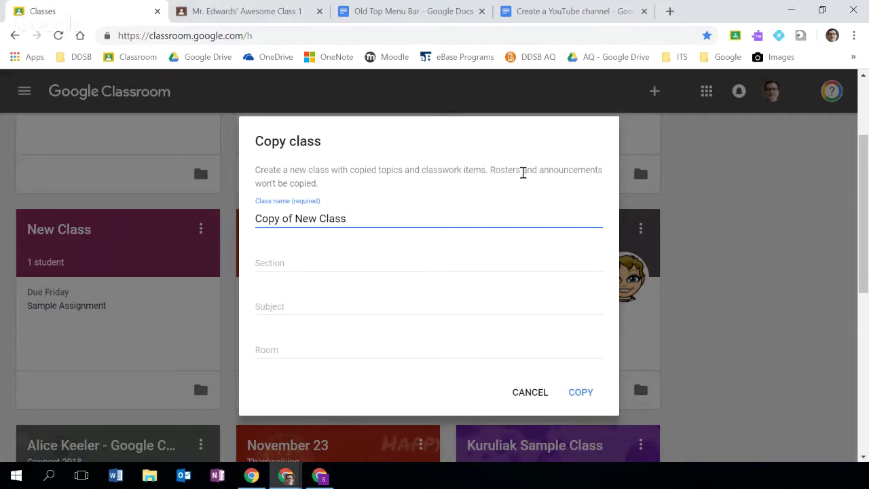
left_click(541, 393)
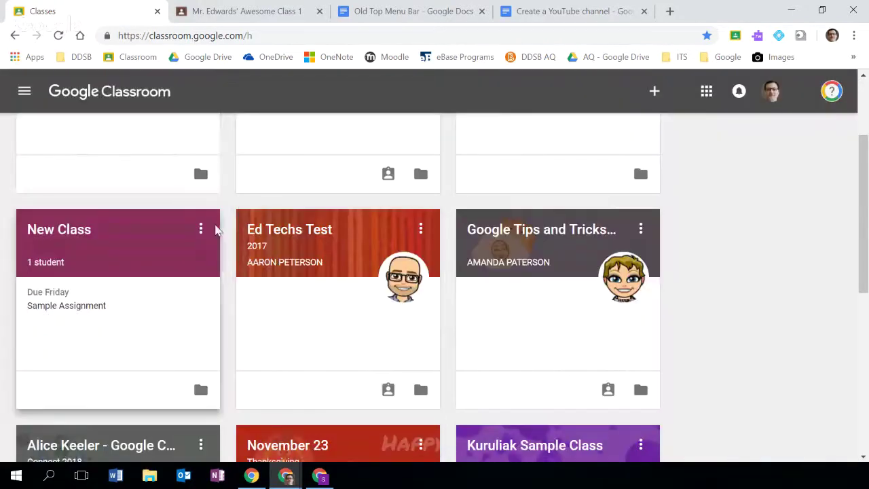
left_click(201, 229)
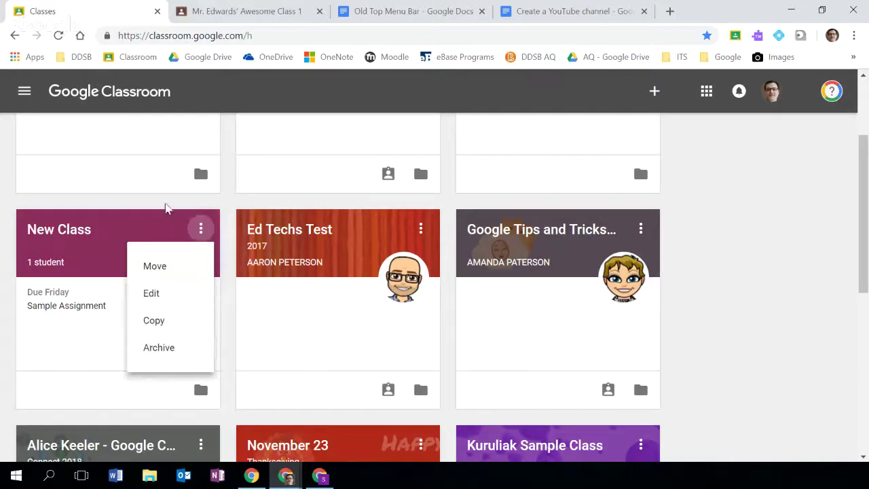
left_click(709, 197)
- Drag the 2018/2019 sample class card into the third slot and reopen New Class
scroll(587, 215, "up", 2)
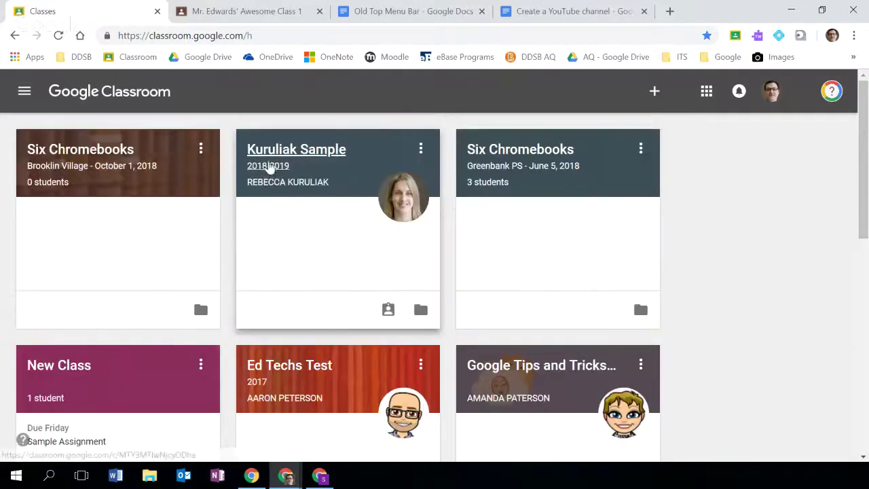
left_click_drag(388, 155, 651, 146)
scroll(291, 273, "down", 1)
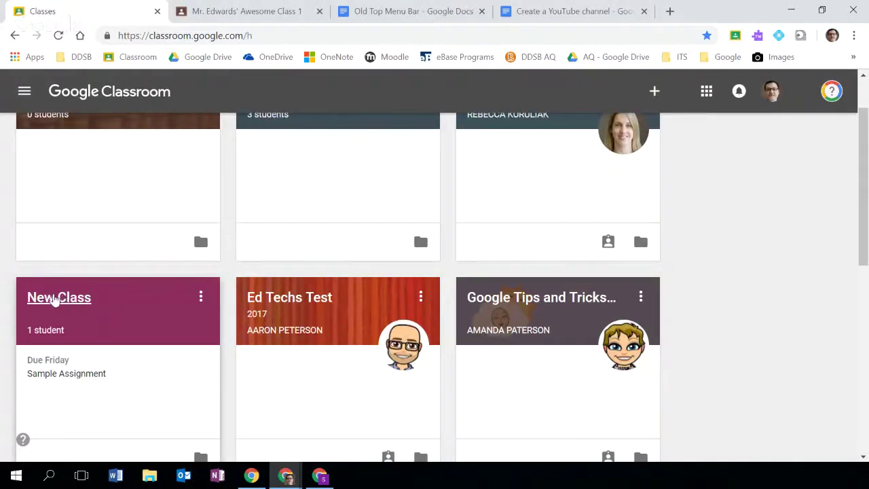
left_click(60, 302)
- In the other open class, open the student work for the My Favourite Animal assignment
scroll(485, 254, "up", 3)
scroll(485, 254, "up", 2)
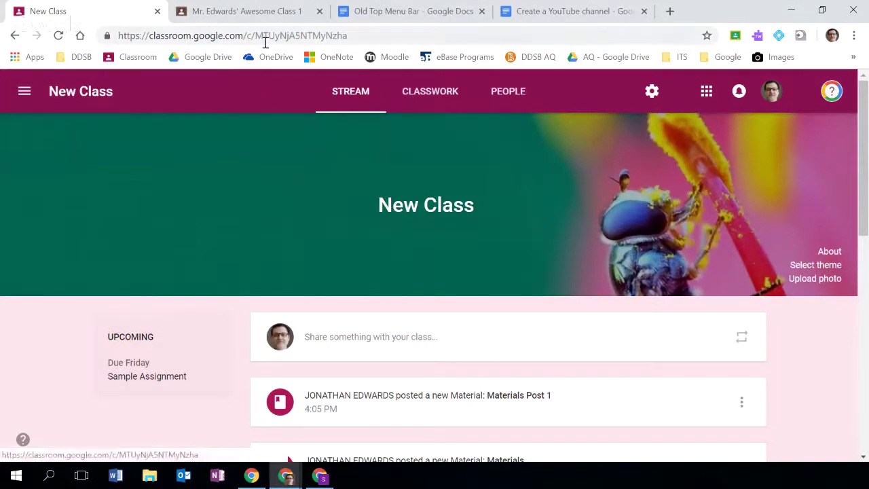
left_click(243, 12)
scroll(462, 277, "down", 1)
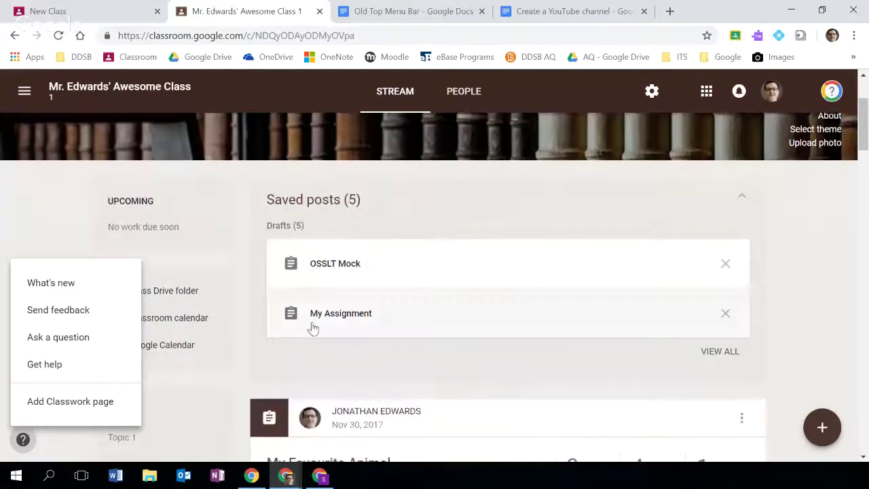
left_click(23, 222)
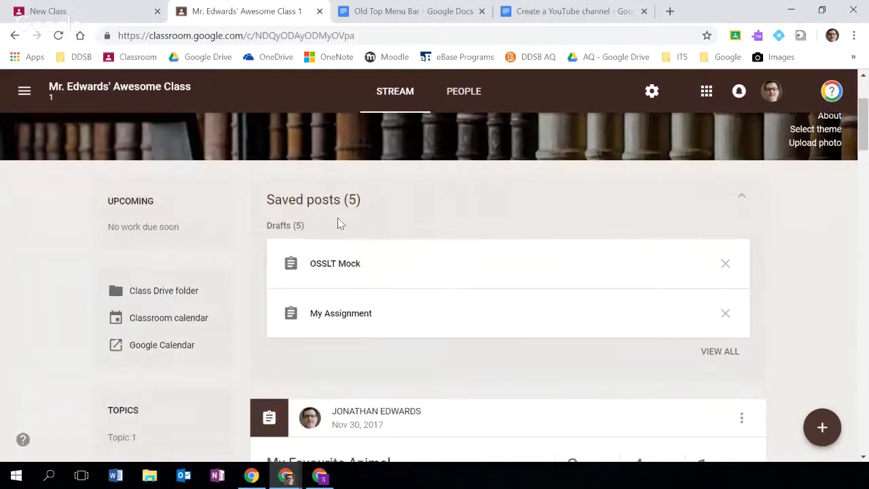
scroll(375, 203, "down", 3)
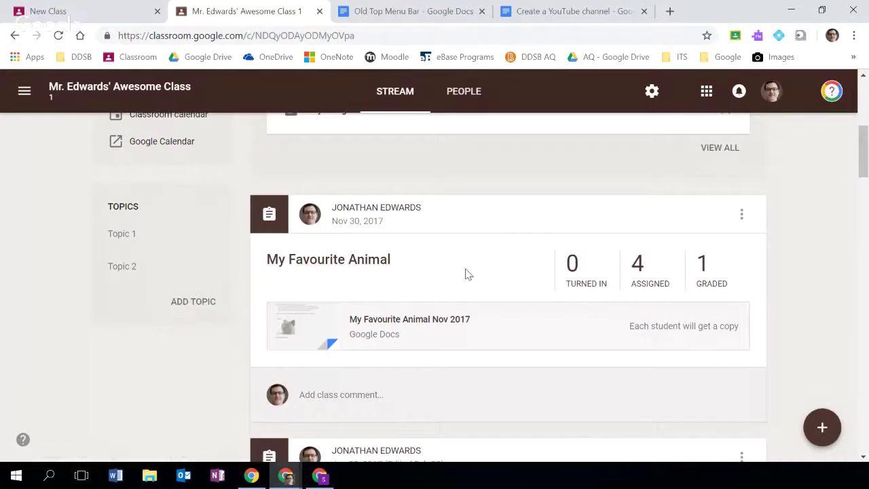
left_click(334, 264)
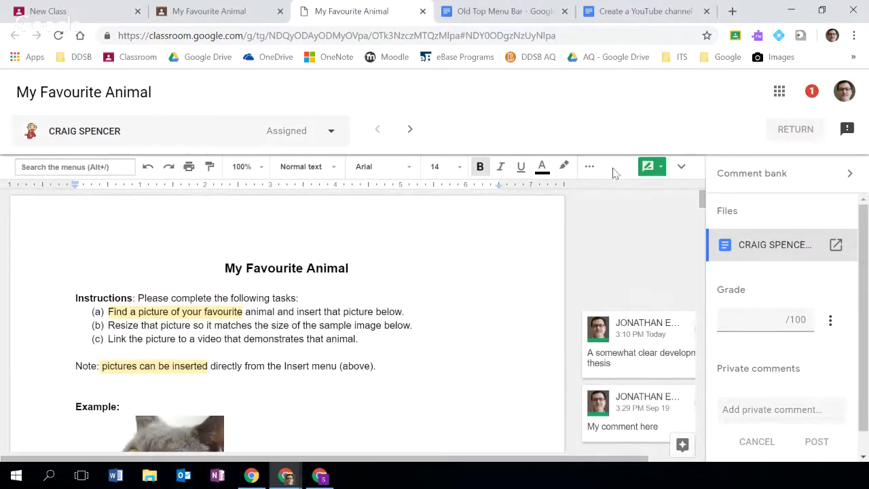
left_click(656, 167)
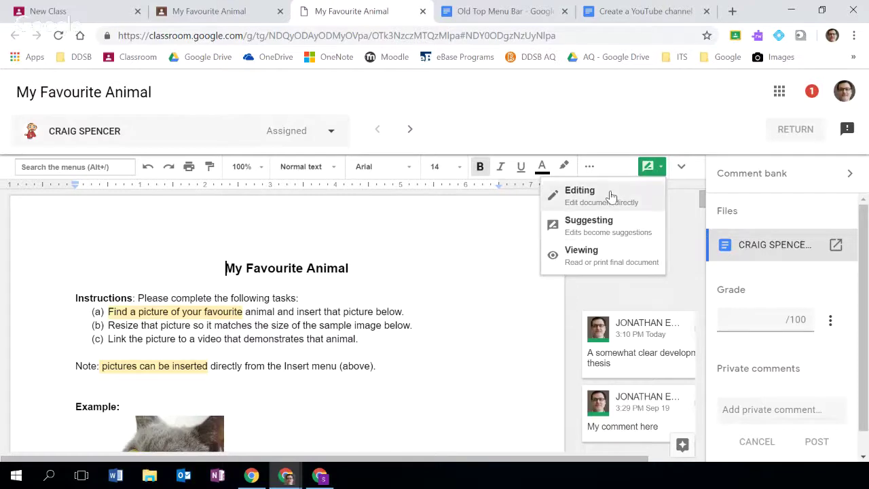
left_click_drag(379, 271, 377, 281)
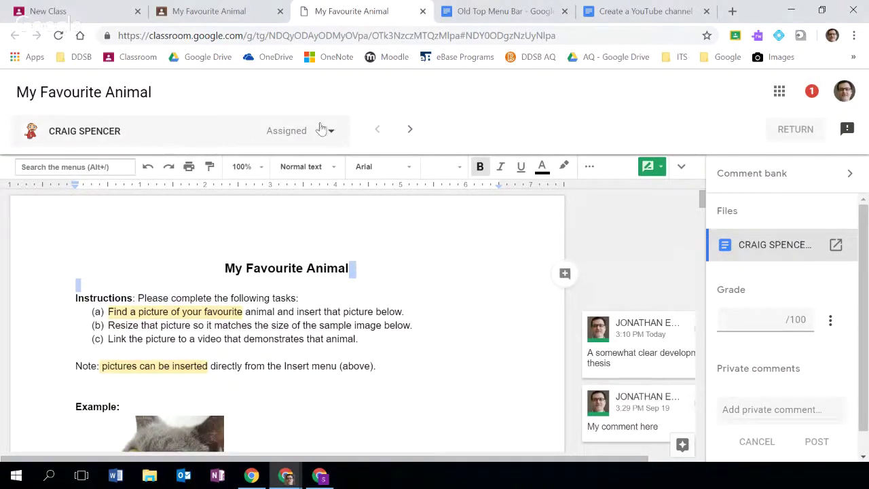
left_click(411, 131)
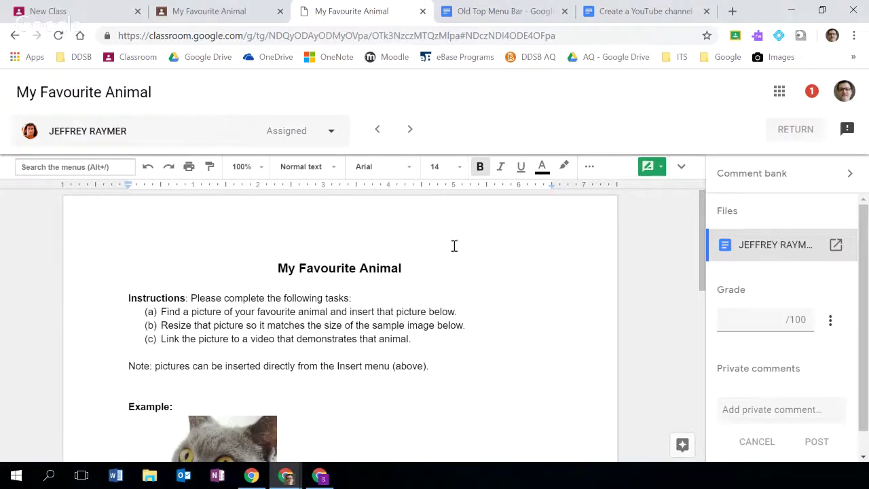
left_click(378, 131)
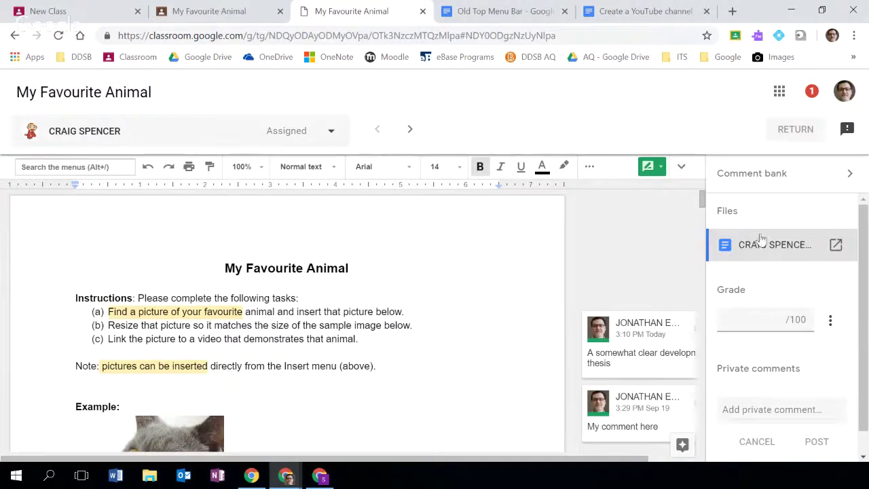
- Comment 'Please elaborate' from the comment bank on the phrase 'insert that picture below'
left_click(846, 176)
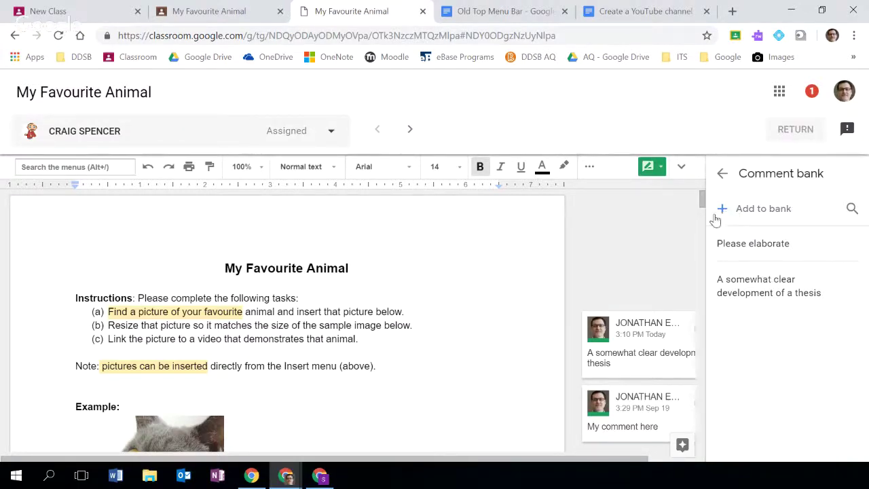
left_click(722, 174)
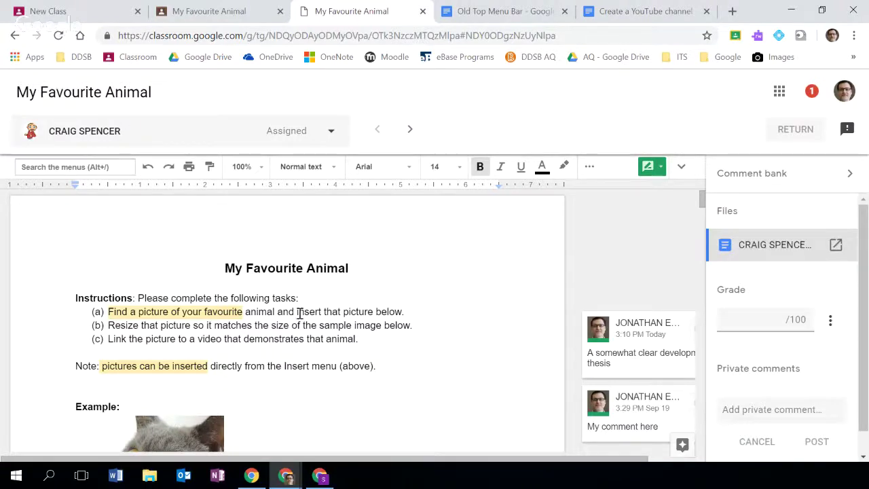
left_click_drag(297, 313, 400, 309)
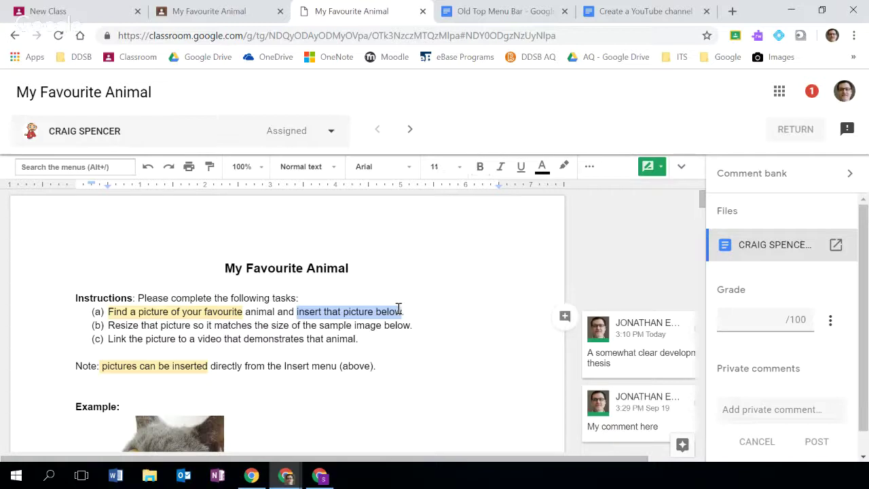
left_click(564, 315)
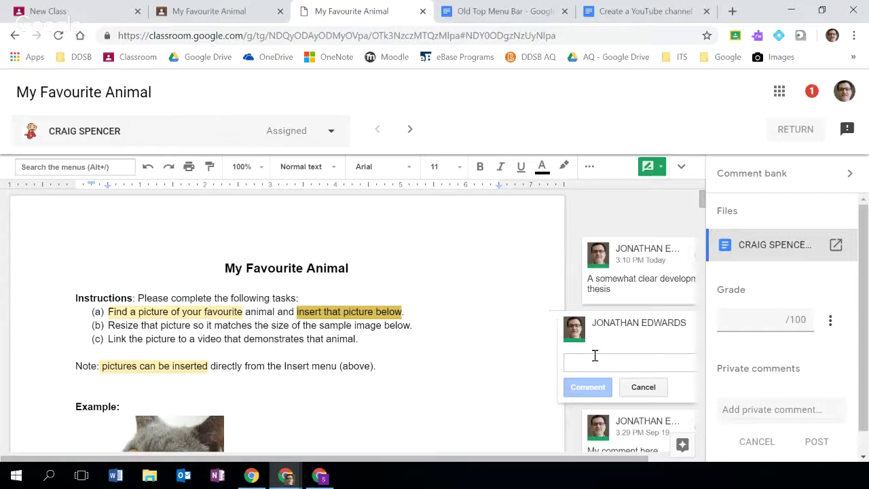
type("#")
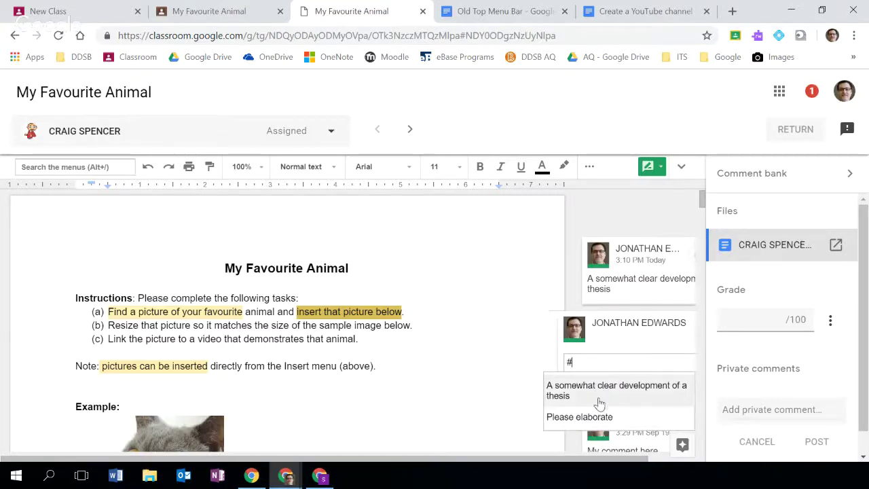
left_click(593, 416)
left_click(588, 386)
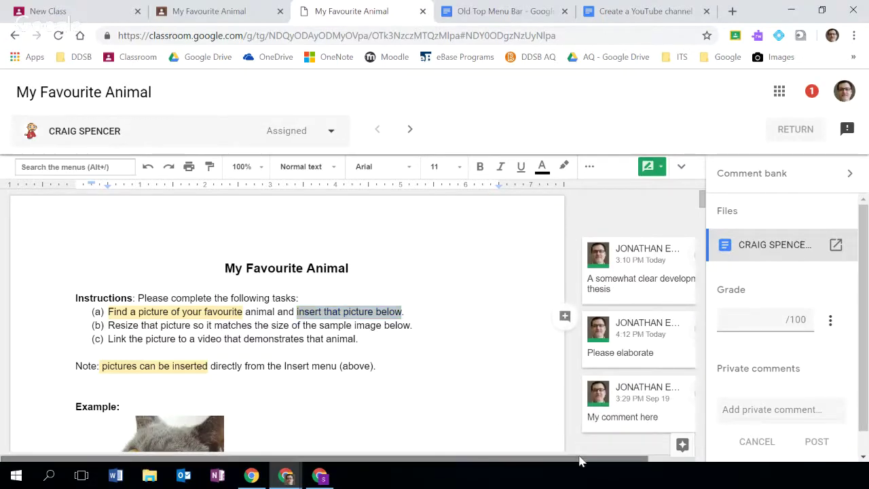
- Open and then dismiss the options menu of the Please elaborate comment
left_click_drag(578, 460, 655, 457)
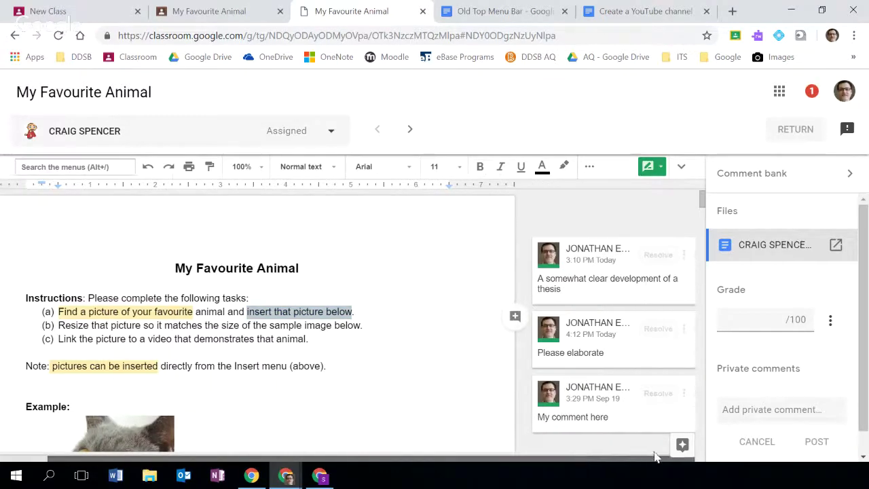
left_click(684, 330)
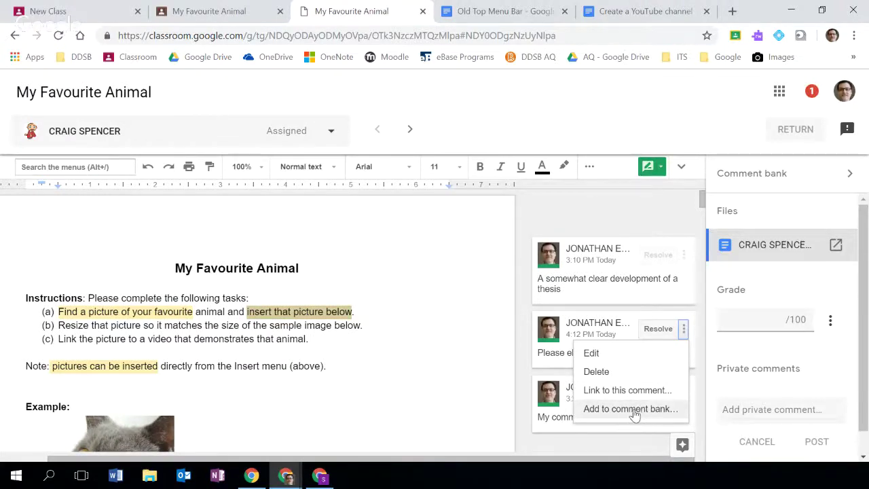
left_click(516, 226)
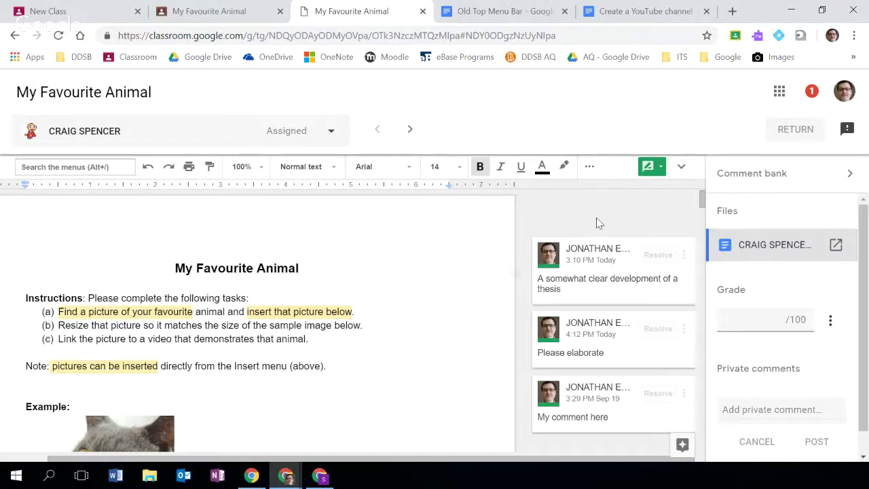
- Enter a draft grade of 62/100 and return to the New Class stream
left_click(747, 316)
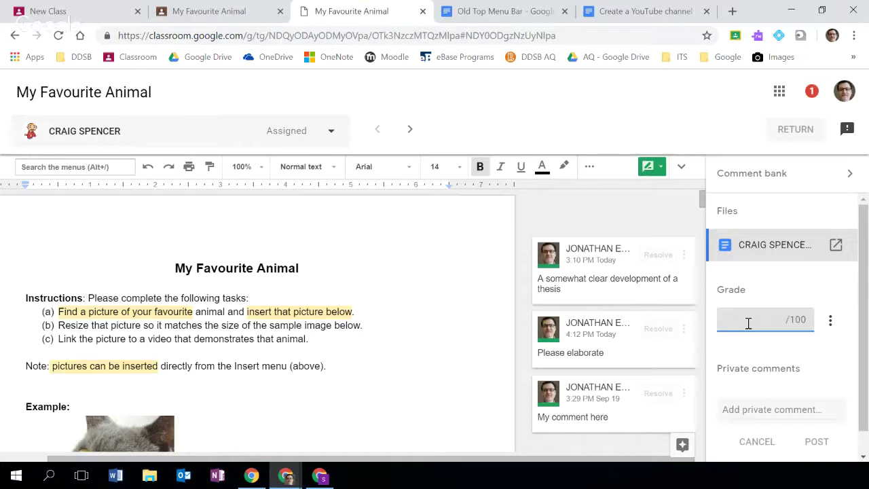
type("62")
left_click(767, 354)
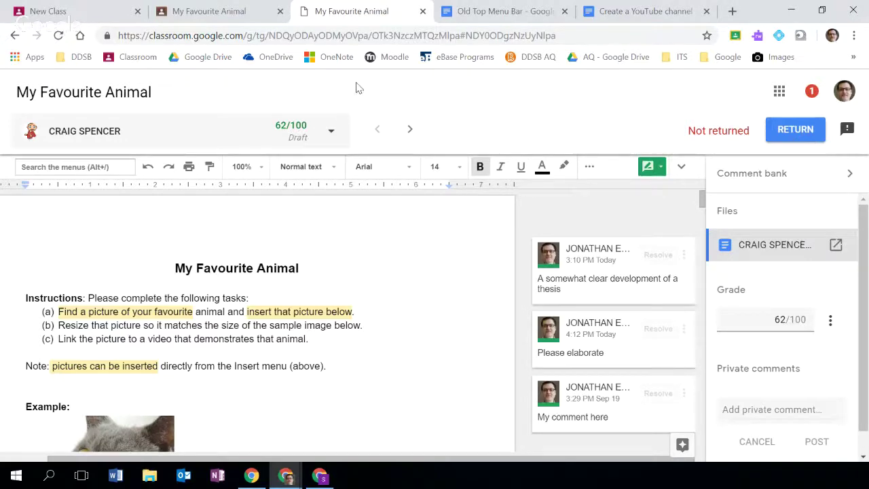
left_click(85, 10)
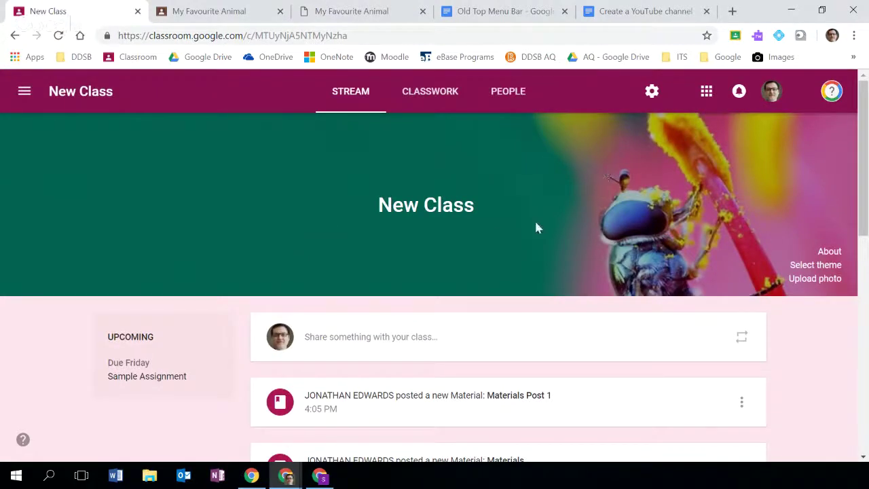
- Open the What's new in Classroom page from the help menu
scroll(513, 193, "down", 2)
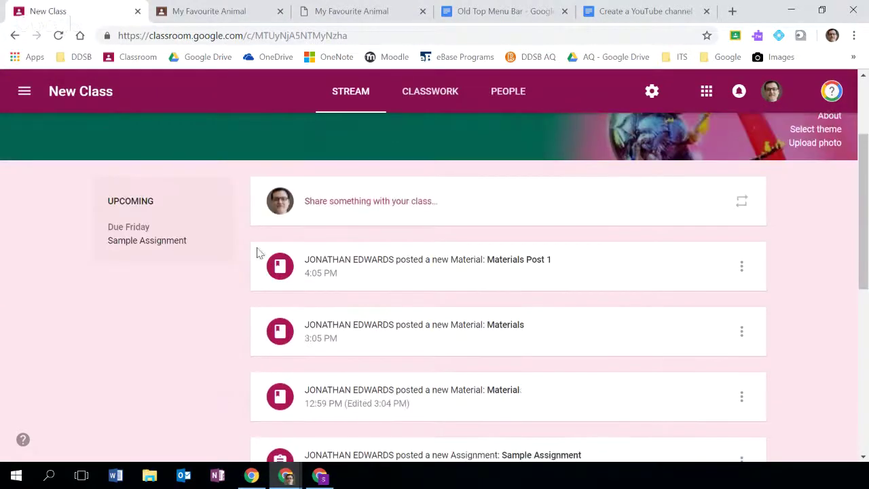
left_click(22, 440)
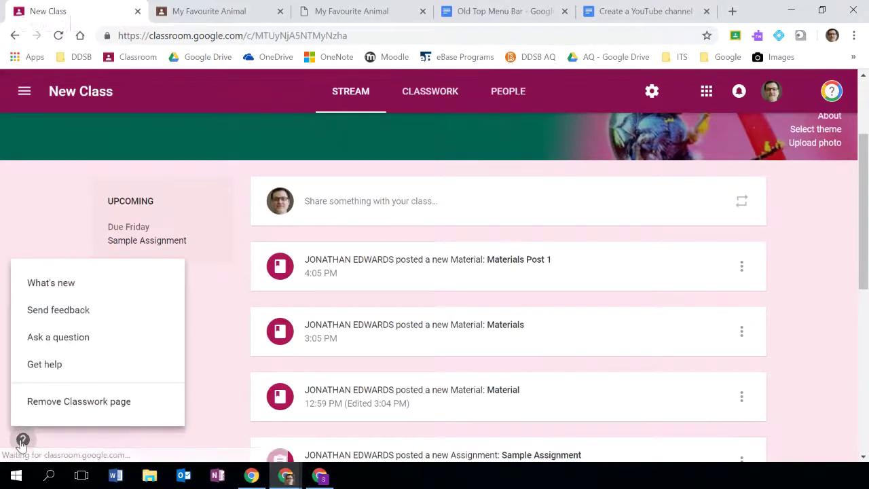
left_click(67, 288)
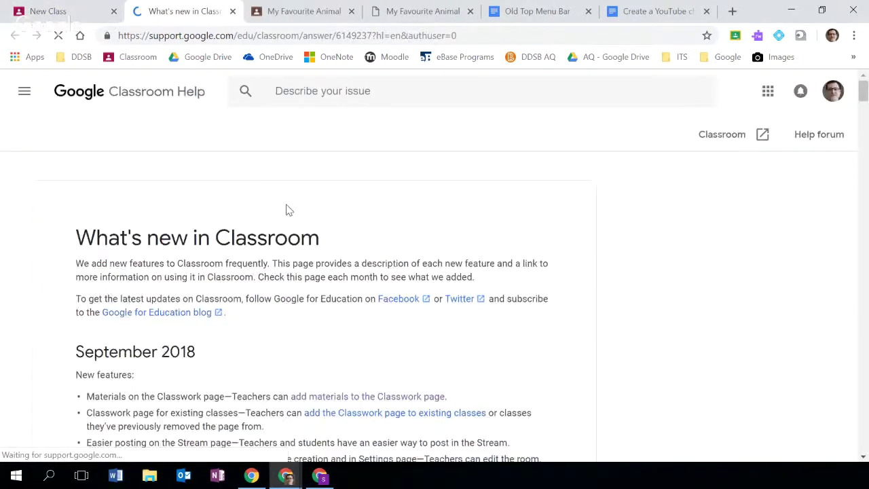
scroll(301, 313, "down", 5)
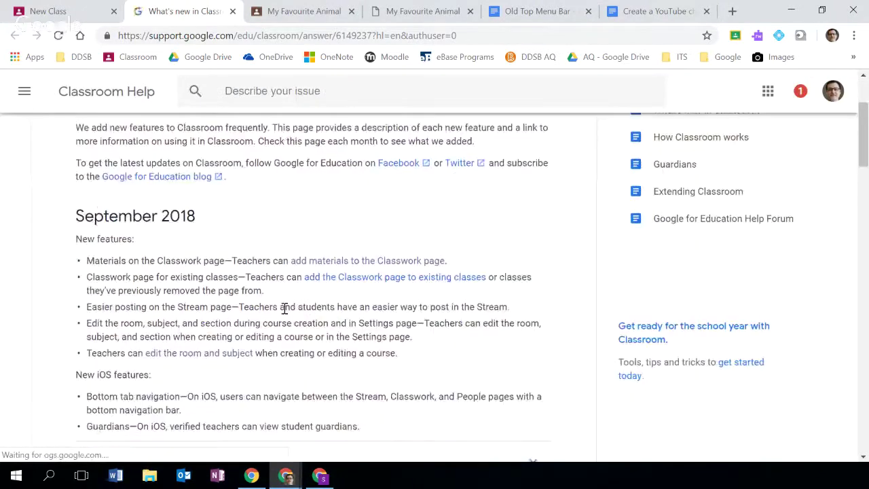
scroll(191, 325, "up", 2)
scroll(192, 320, "up", 2)
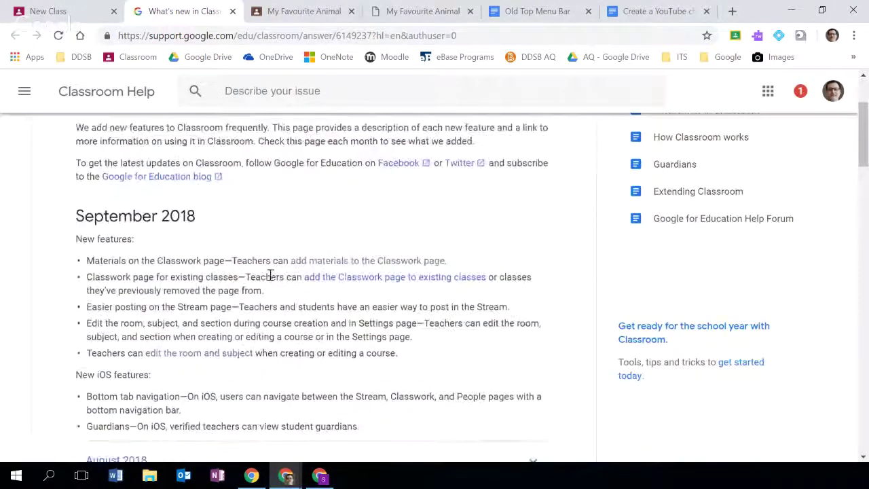